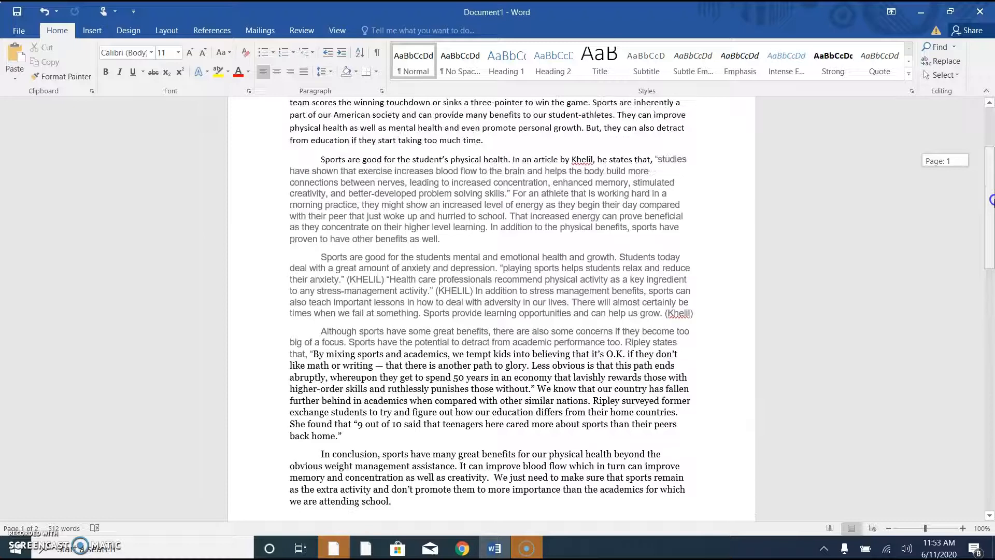
Look over the essay draft, check the Lesson 1b learning objectives slide in Chrome, and return to the Word document
{"action": "left_click_drag", "start_coordinate": [991, 199], "coordinate": [991, 174]}
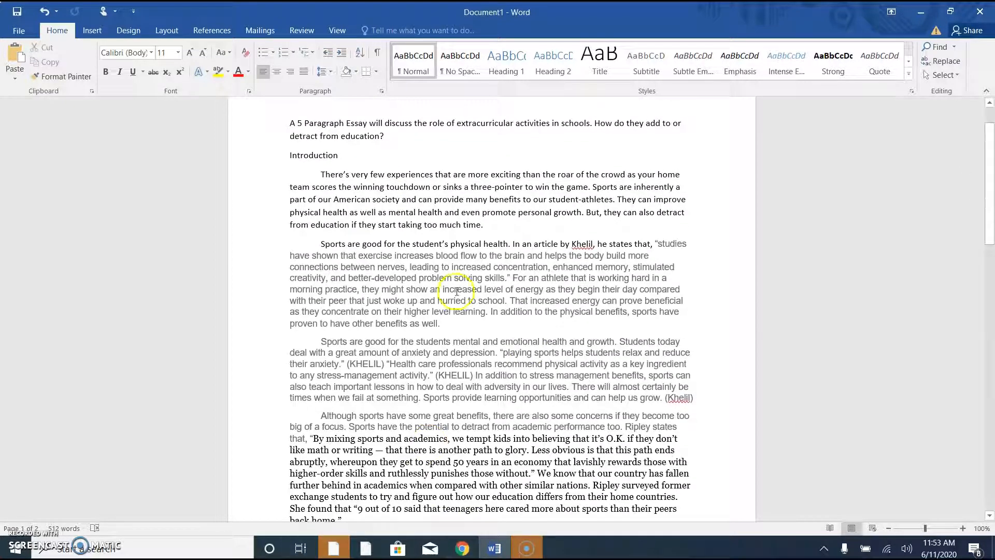
{"action": "left_click", "coordinate": [464, 548]}
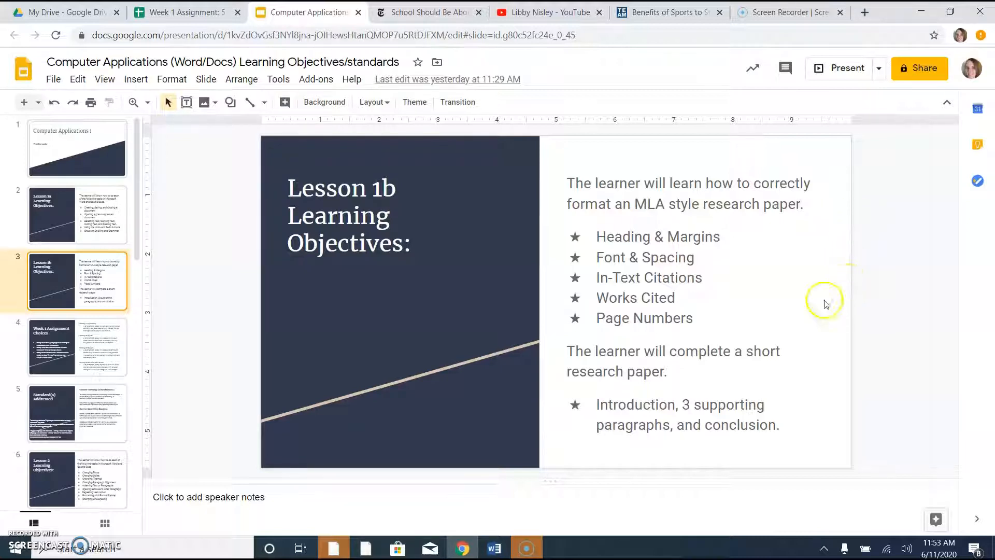
{"action": "left_click", "coordinate": [488, 552]}
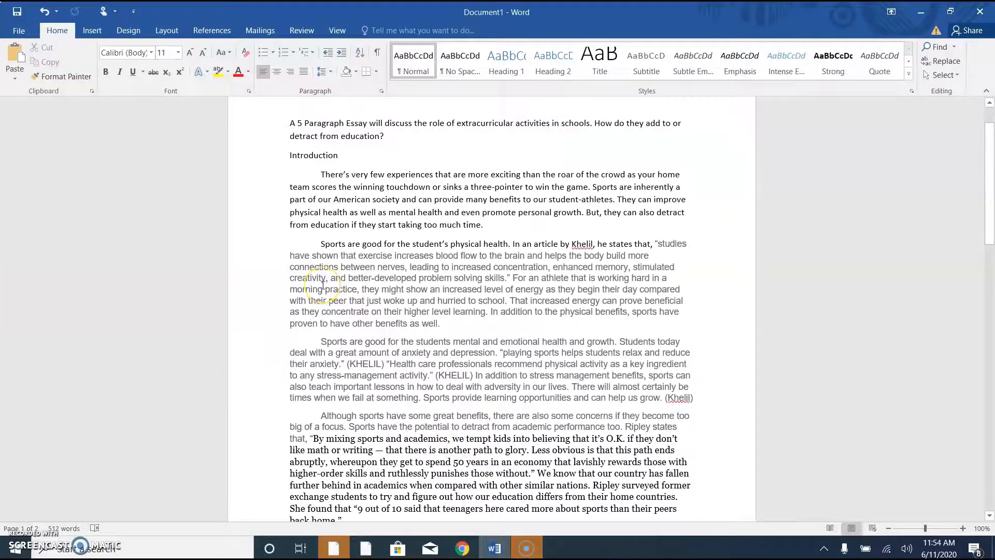
Delete the "Introduction" label and the essay prompt above the first paragraph
{"action": "left_click_drag", "start_coordinate": [344, 158], "coordinate": [281, 161]}
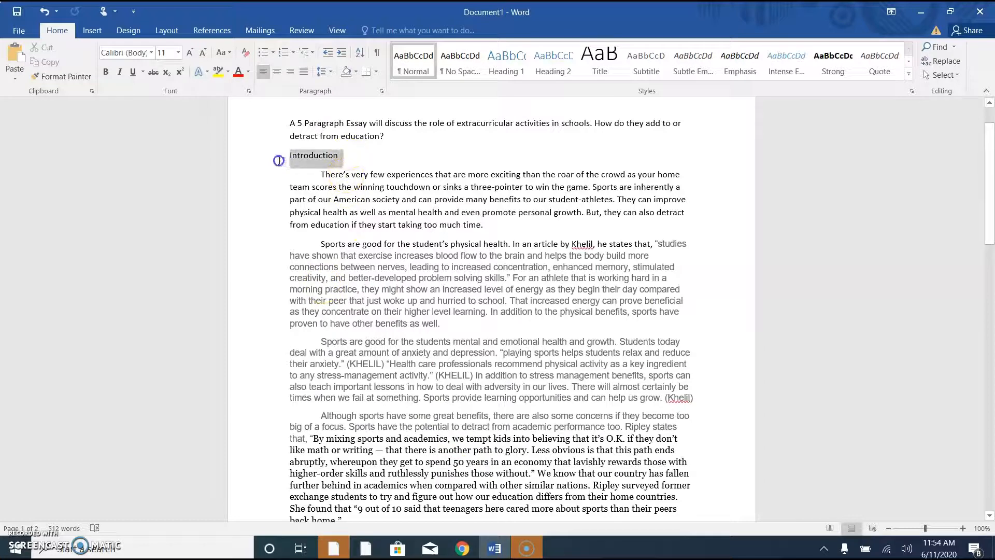
{"action": "key", "text": "BackSpace"}
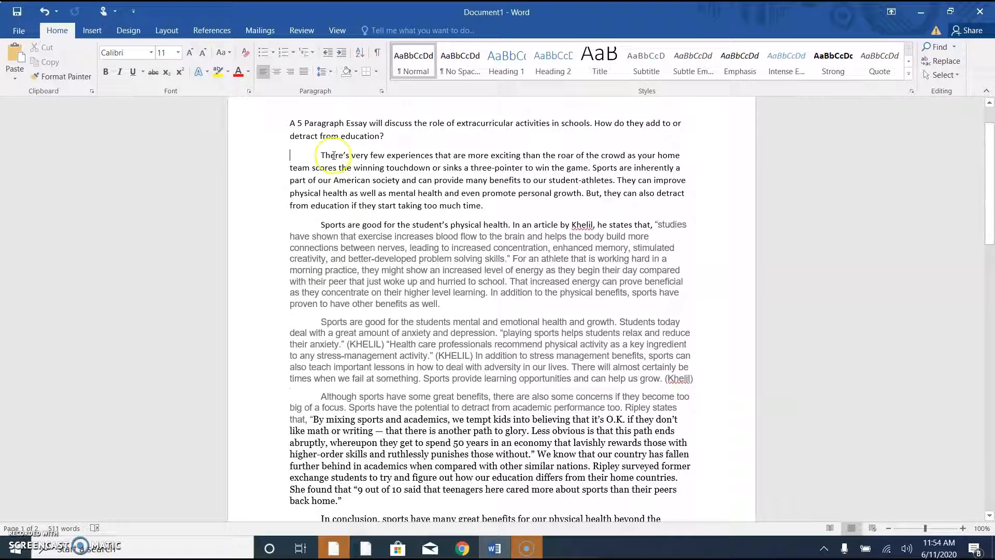
{"action": "left_click_drag", "start_coordinate": [386, 136], "coordinate": [280, 124]}
{"action": "key", "text": "BackSpace"}
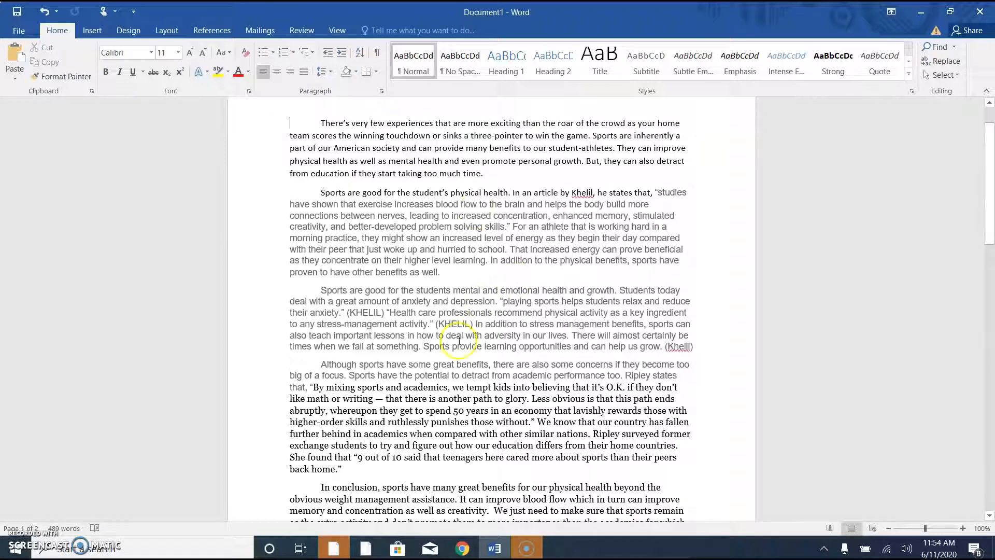
{"action": "mouse_move", "coordinate": [991, 225]}
{"action": "left_mouse_down"}
{"action": "mouse_move", "coordinate": [992, 255]}
{"action": "mouse_move", "coordinate": [991, 213]}
{"action": "left_mouse_up"}
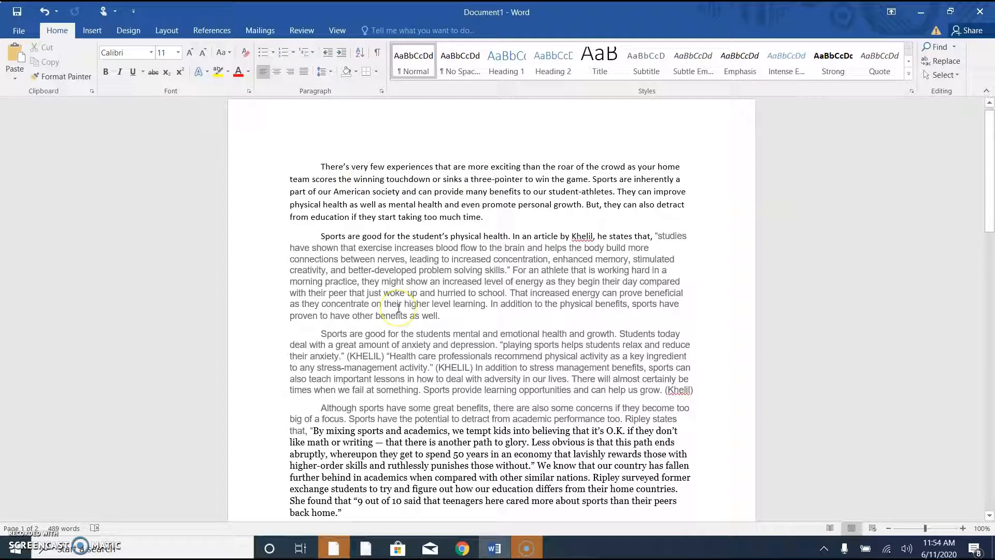
Switch to Chrome and search the web for "purdue owl" in a new browser tab
{"action": "left_click", "coordinate": [460, 554]}
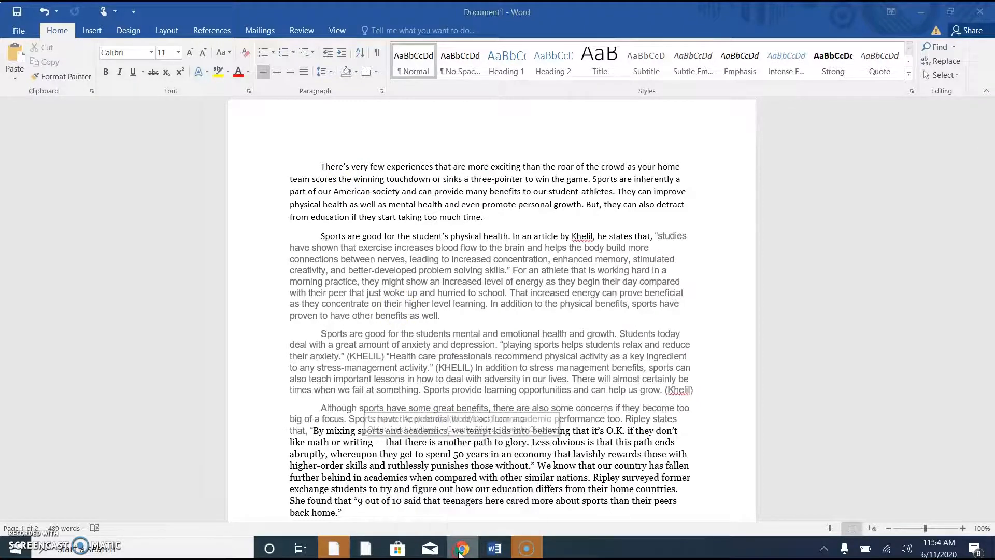
{"action": "right_click", "coordinate": [460, 553]}
{"action": "left_click", "coordinate": [461, 554]}
{"action": "left_click", "coordinate": [461, 554]}
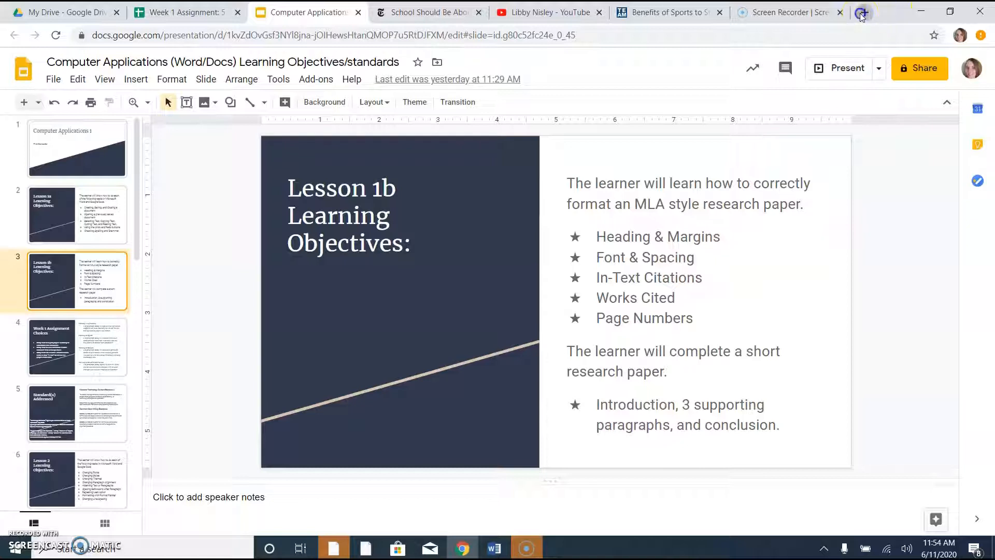
{"action": "left_click", "coordinate": [864, 12]}
{"action": "type", "text": "p"}
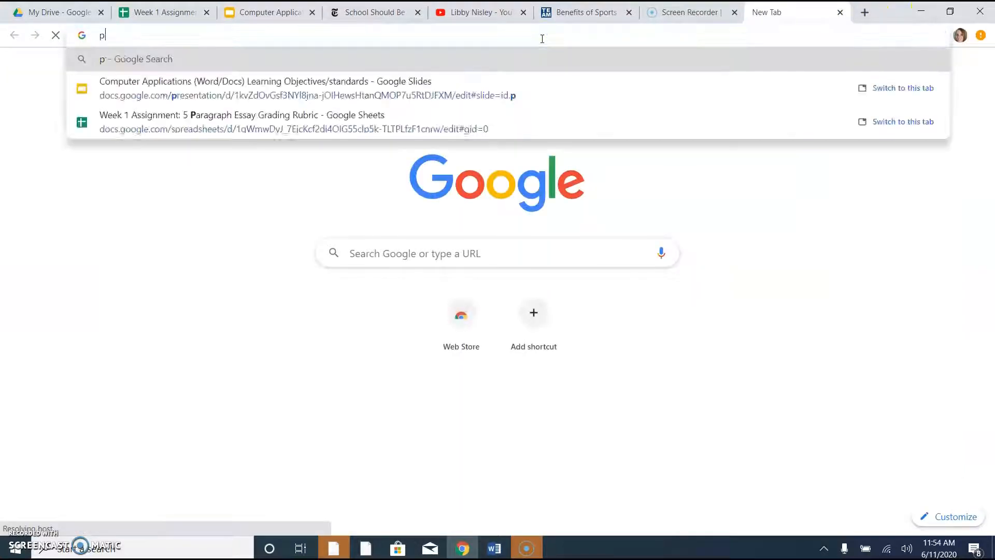
{"action": "type", "text": "udue owl"}
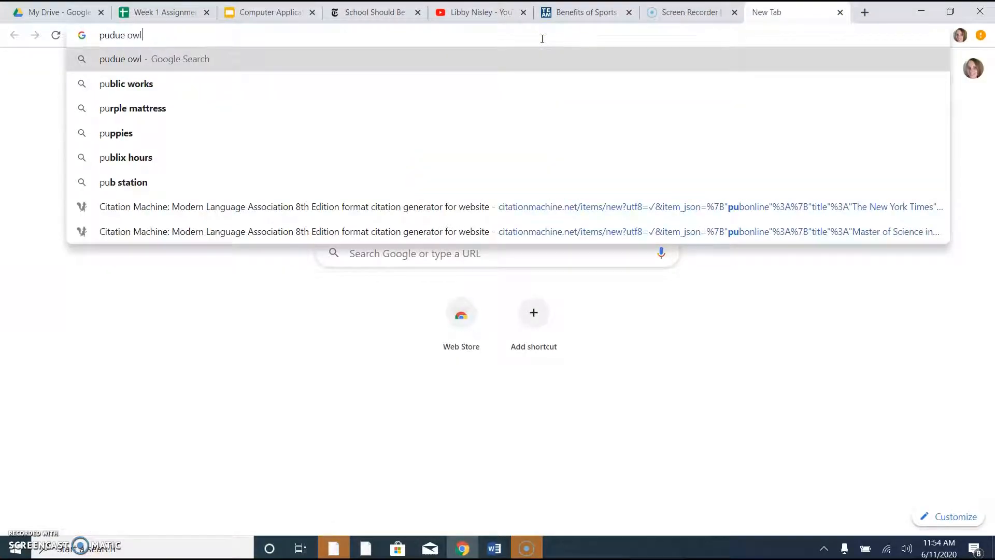
{"action": "key", "text": "BackSpace"}
{"action": "key", "text": "BackSpace"}
{"action": "key", "text": "BackSpace"}
{"action": "key", "text": "BackSpace"}
{"action": "key", "text": "BackSpace"}
{"action": "key", "text": "BackSpace"}
{"action": "key", "text": "BackSpace"}
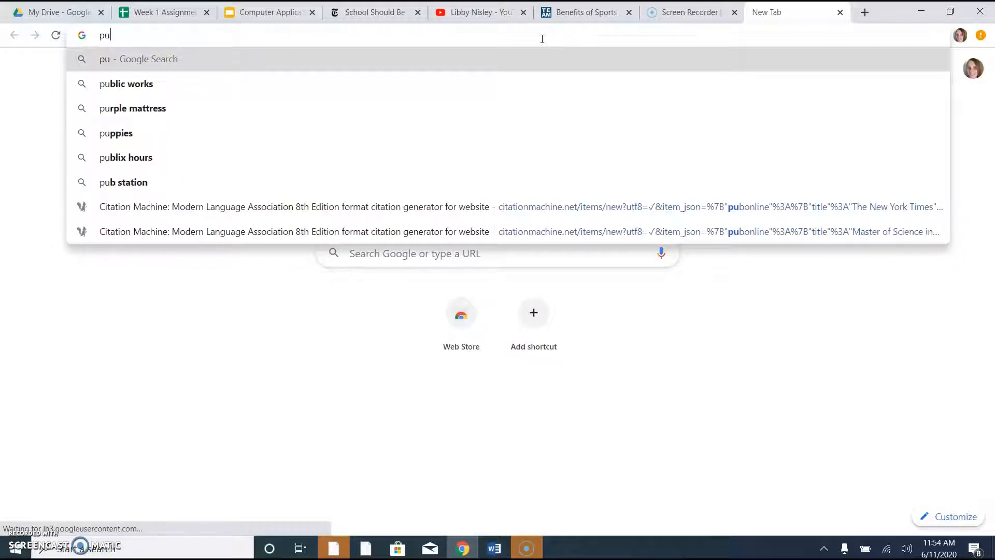
{"action": "type", "text": "rdue owl"}
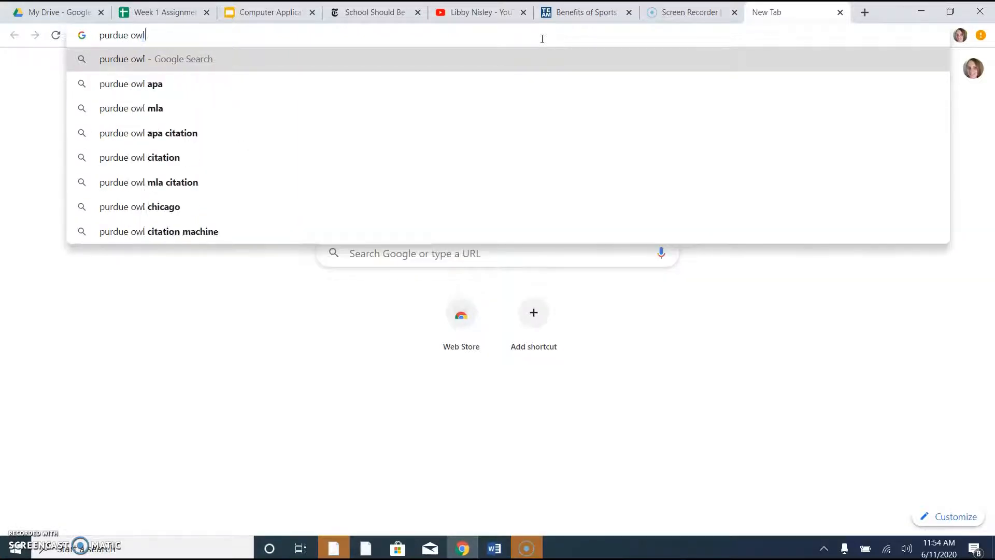
{"action": "key", "text": "Return"}
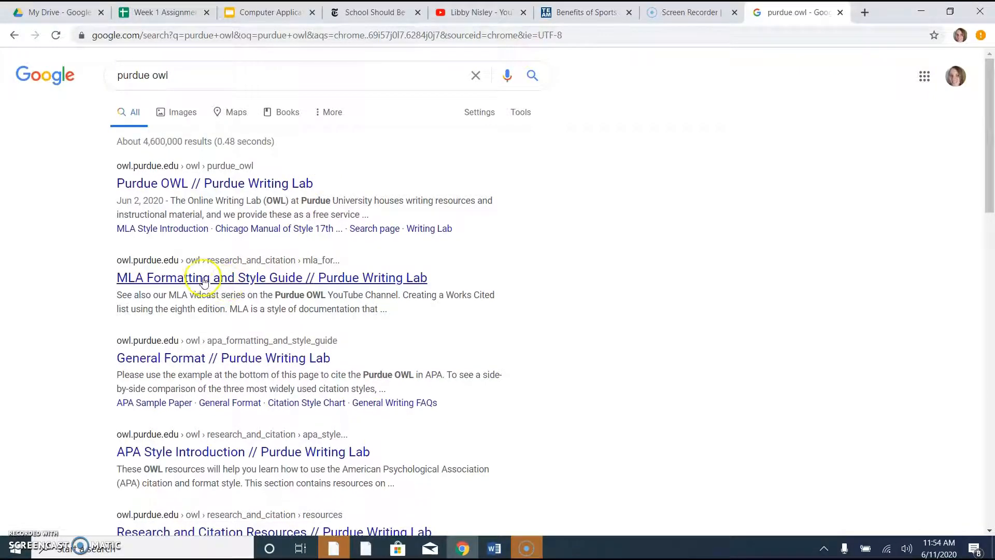
Open Purdue OWL's MLA Formatting and Style Guide, go to its MLA Sample Paper page, and examine the sample's heading
{"action": "left_click", "coordinate": [362, 280]}
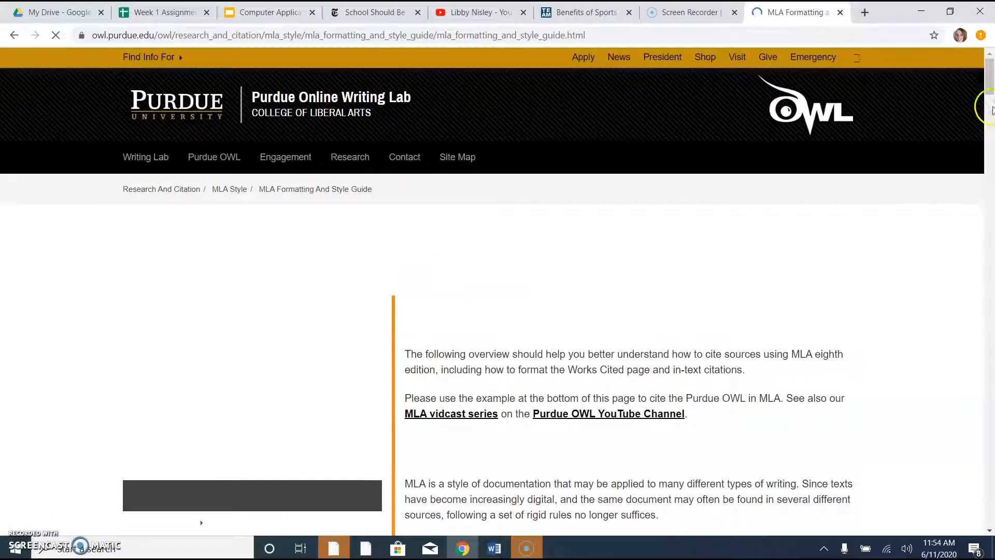
{"action": "left_click", "coordinate": [990, 78]}
{"action": "left_click_drag", "start_coordinate": [990, 77], "coordinate": [991, 117]}
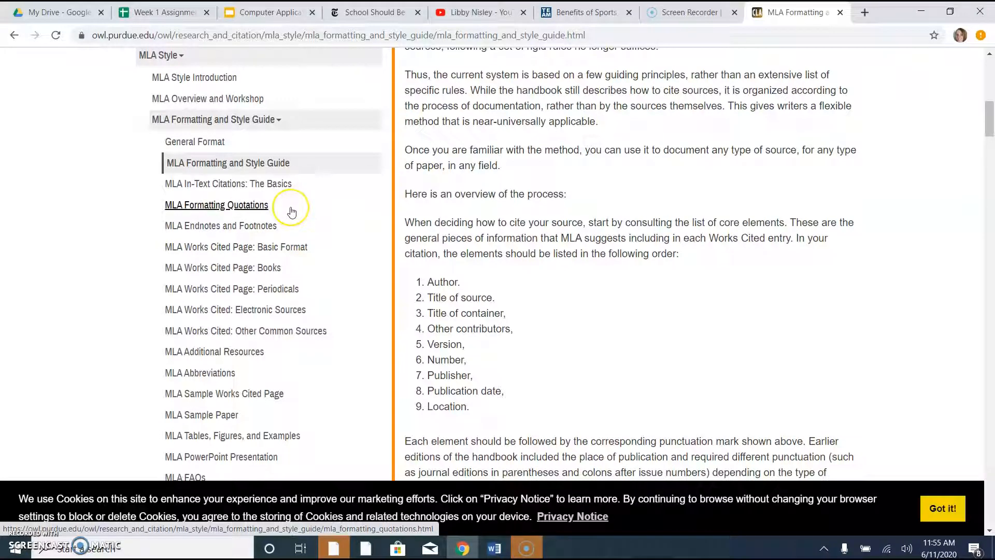
{"action": "left_click", "coordinate": [208, 419]}
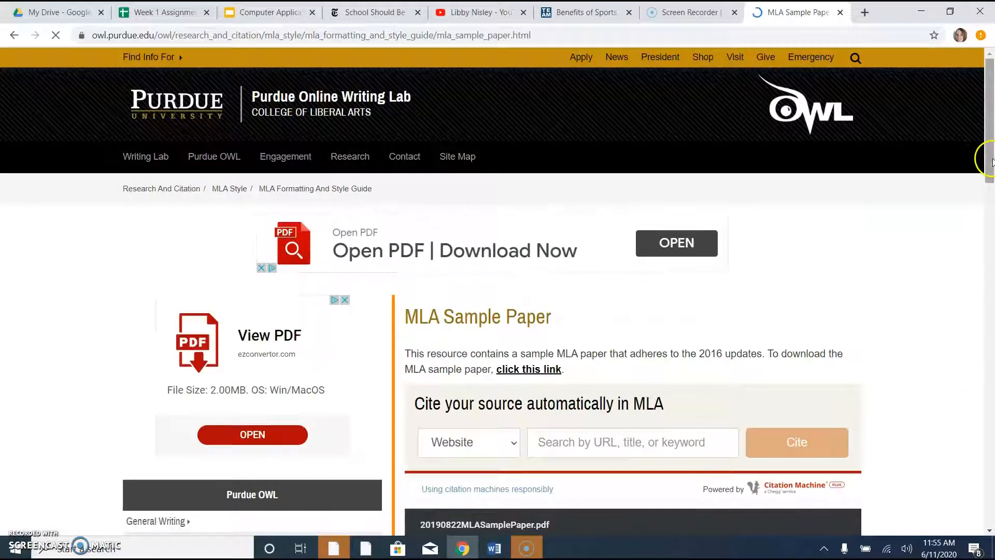
{"action": "left_click_drag", "start_coordinate": [990, 167], "coordinate": [991, 258]}
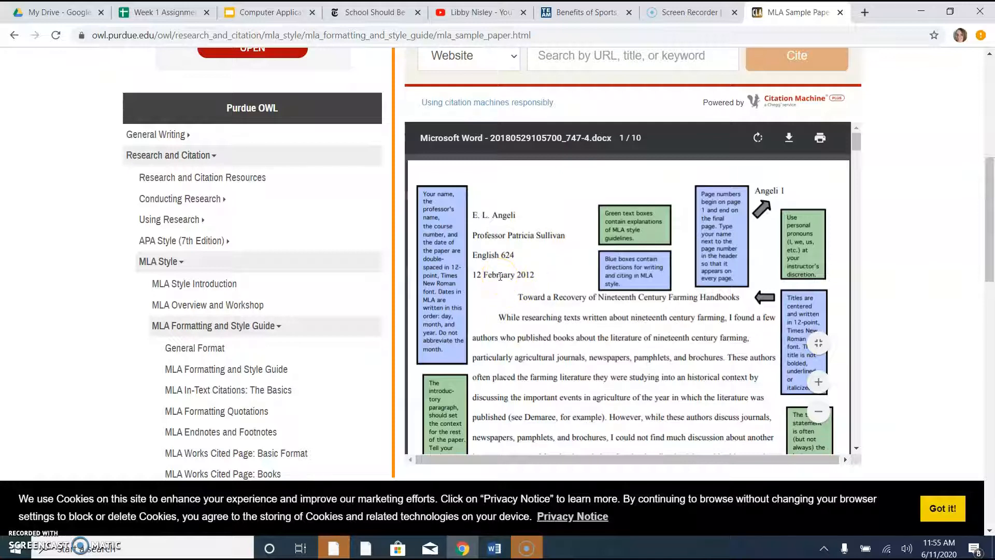
Return to the Word document and insert an empty line above the first paragraph, keeping that paragraph's first-line indent
{"action": "left_click", "coordinate": [501, 552]}
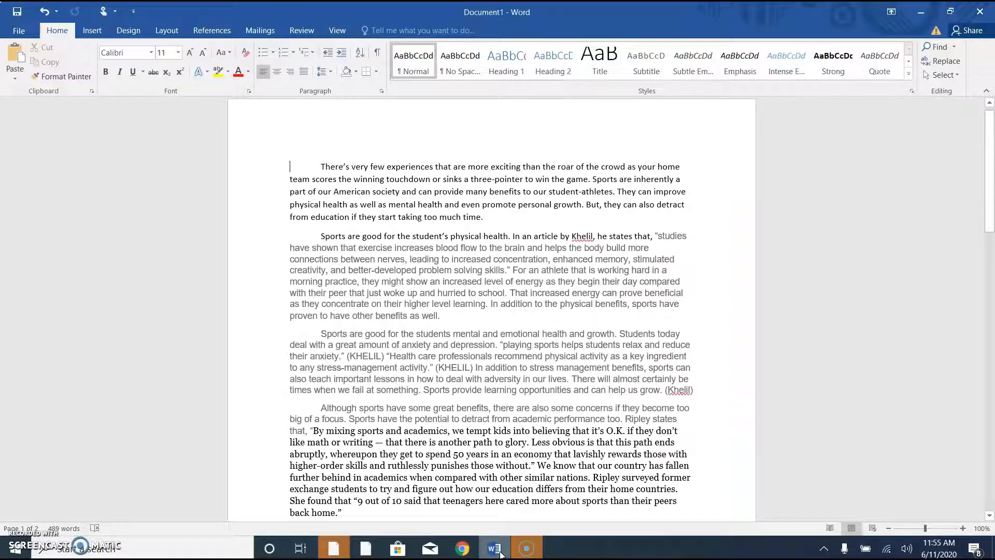
{"action": "left_click", "coordinate": [321, 166]}
{"action": "key", "text": "Return"}
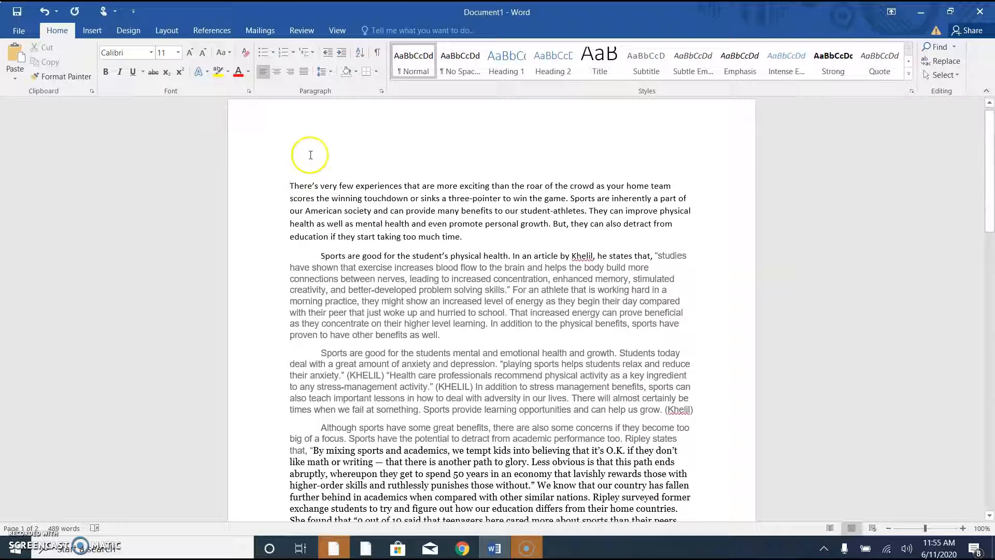
{"action": "key", "text": "Tab"}
{"action": "right_click", "coordinate": [446, 168]}
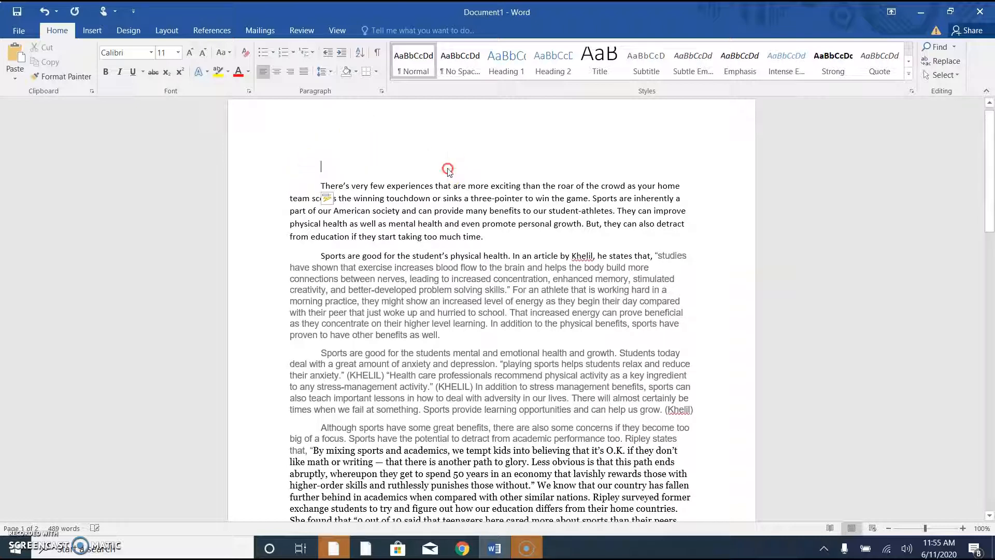
{"action": "key", "text": "s"}
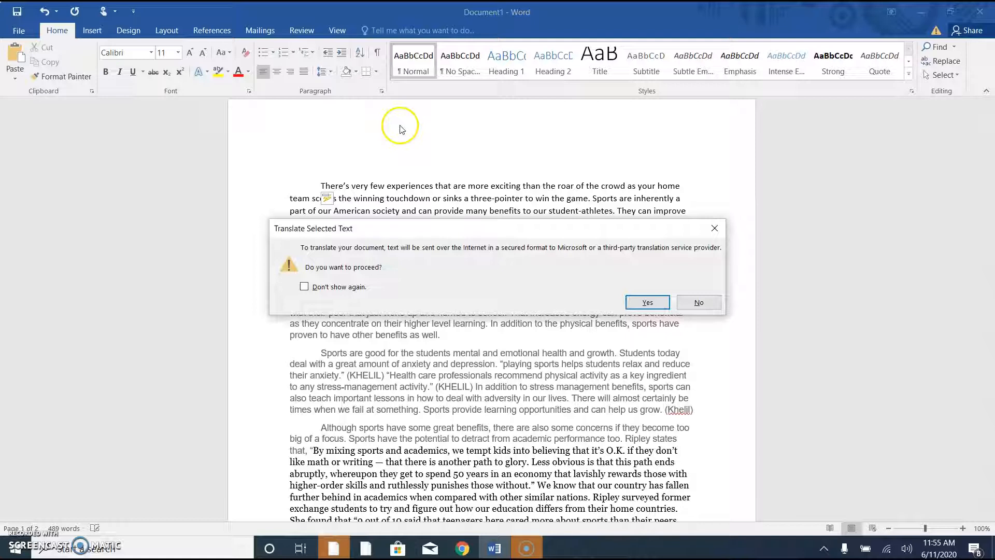
{"action": "left_click", "coordinate": [710, 228]}
Enter unindented heading lines above the essay: "Student Student", the instructor's name, and "Computer Applications 1"
{"action": "left_click", "coordinate": [355, 156]}
{"action": "key", "text": "BackSpace"}
{"action": "type", "text": "Student Student"}
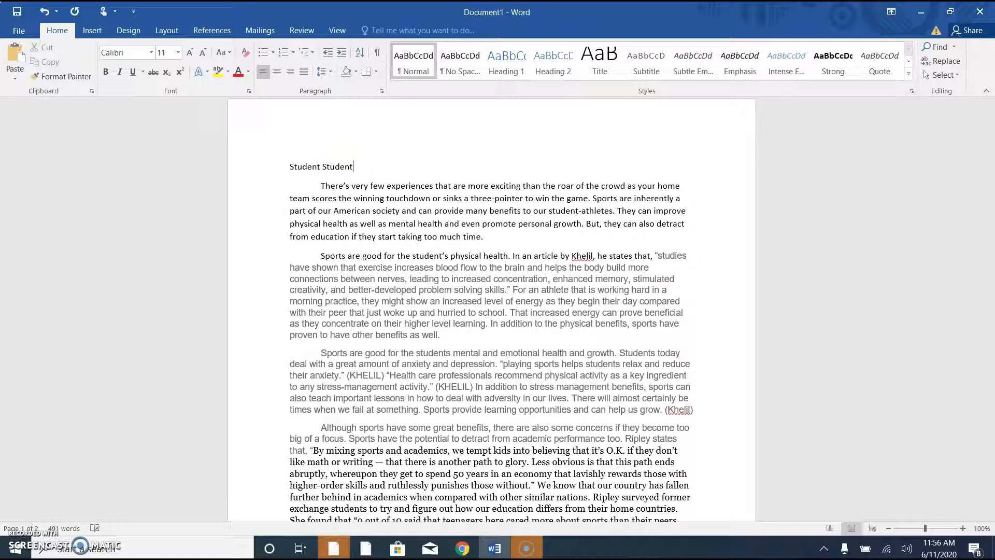
{"action": "key", "text": "Return"}
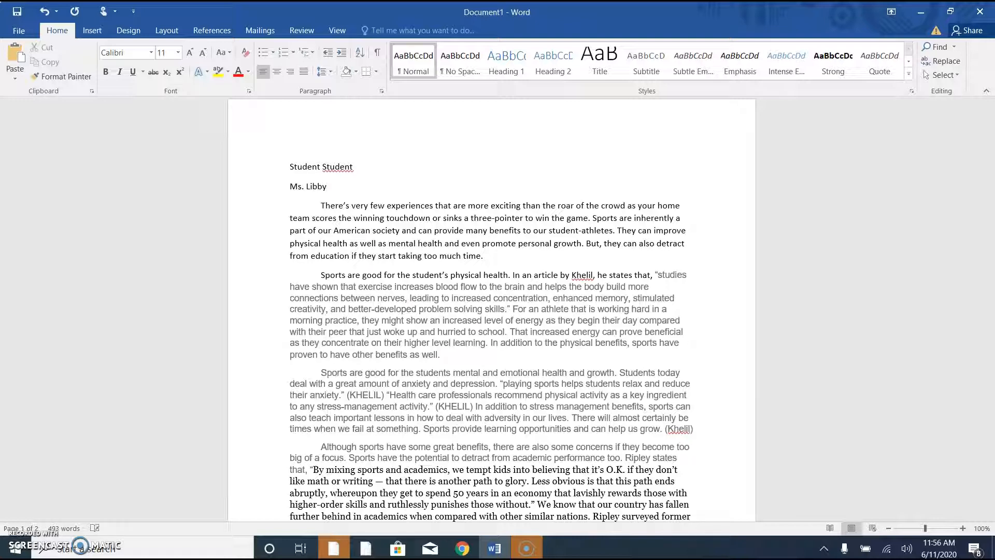
{"action": "key", "text": "Return"}
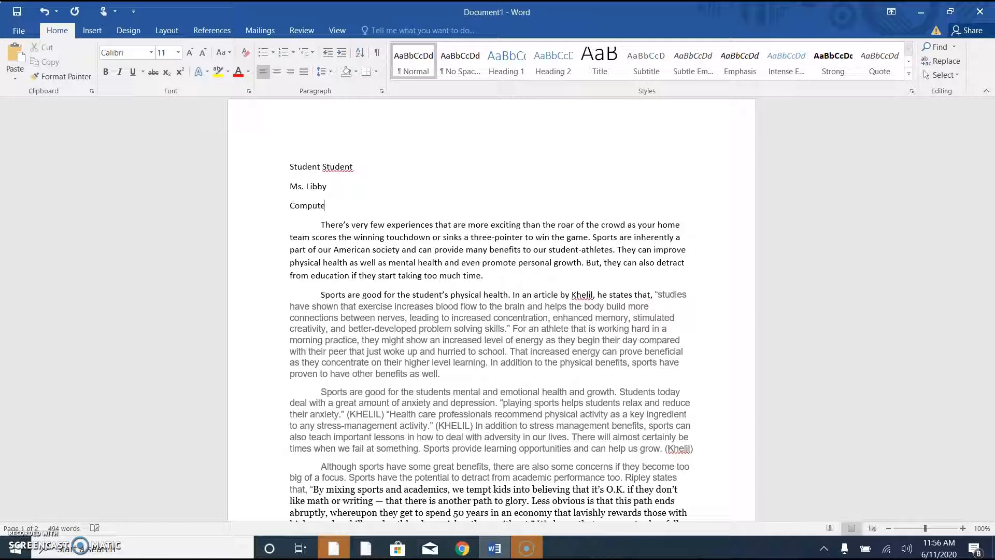
{"action": "type", "text": "Computer Applications 1"}
{"action": "key", "text": "Return"}
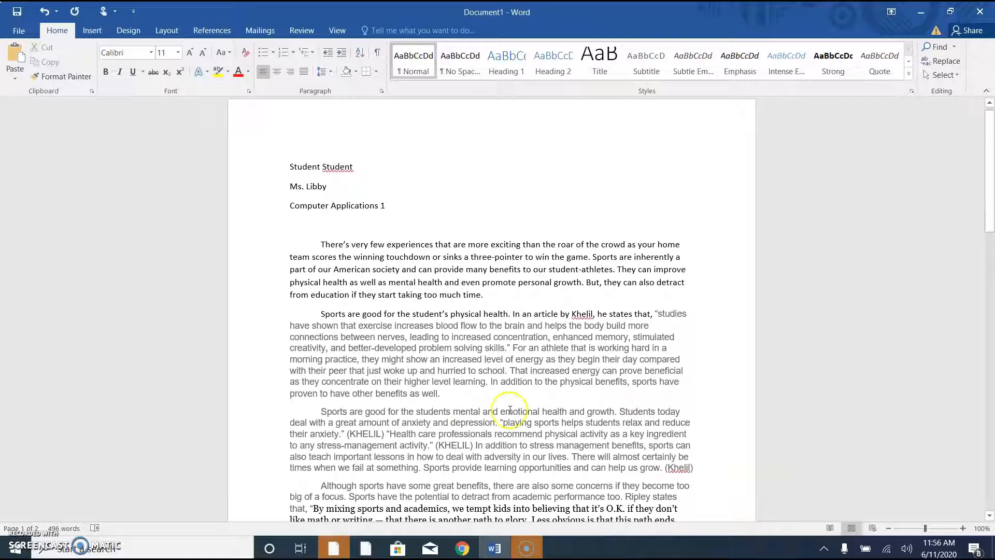
Check the date format in the sample paper in Chrome, and add "11 June 2020" below the course line in Word
{"action": "left_click", "coordinate": [463, 549]}
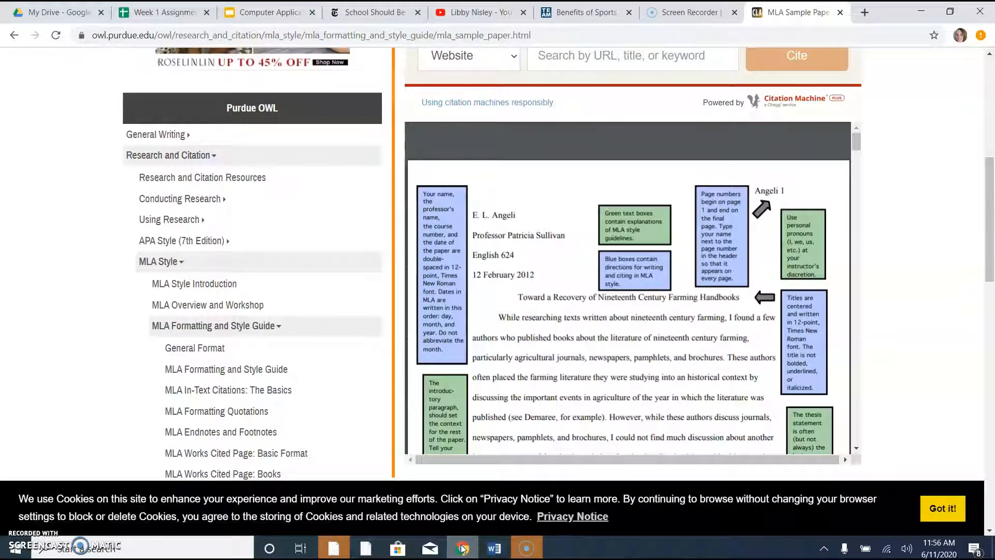
{"action": "left_click", "coordinate": [463, 548]}
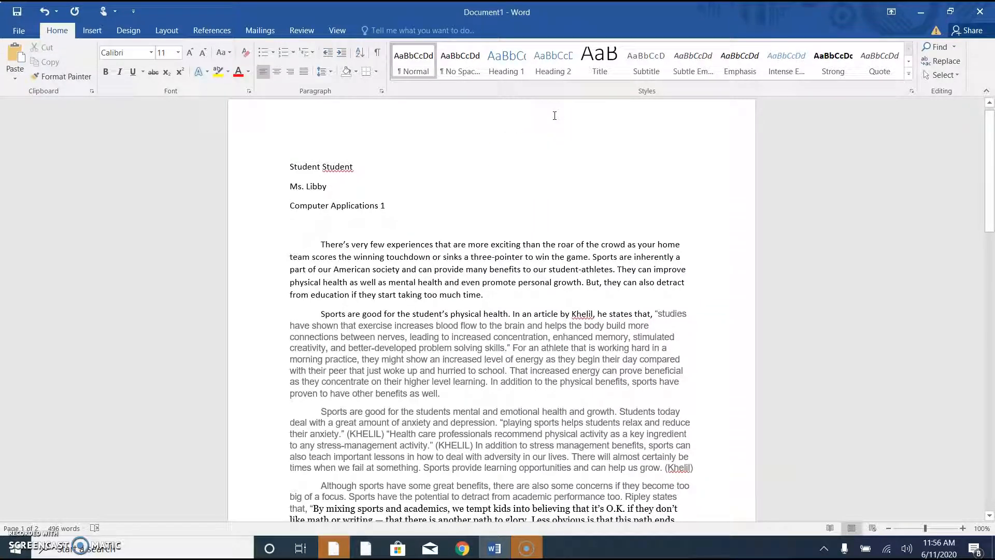
{"action": "type", "text": "11 June 2020"}
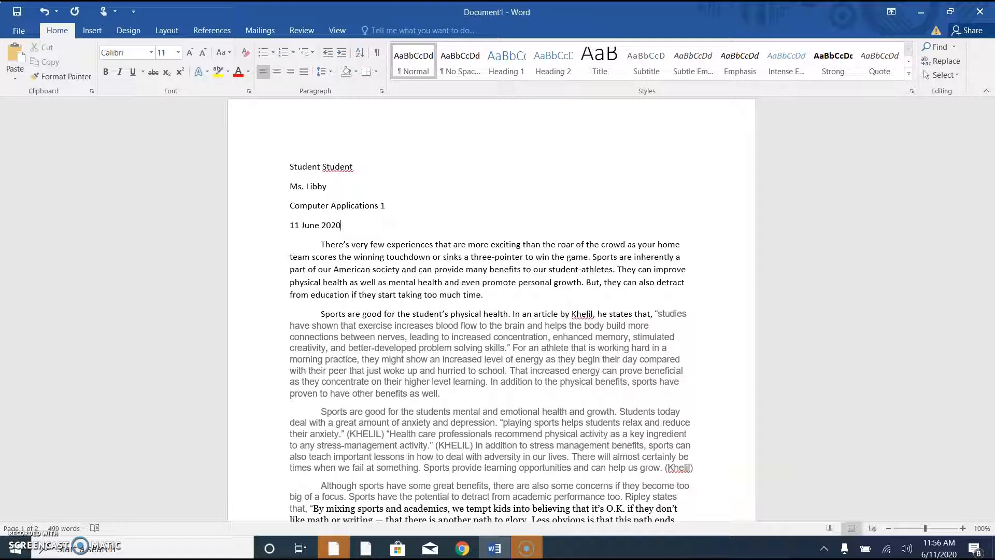
{"action": "key", "text": "Return"}
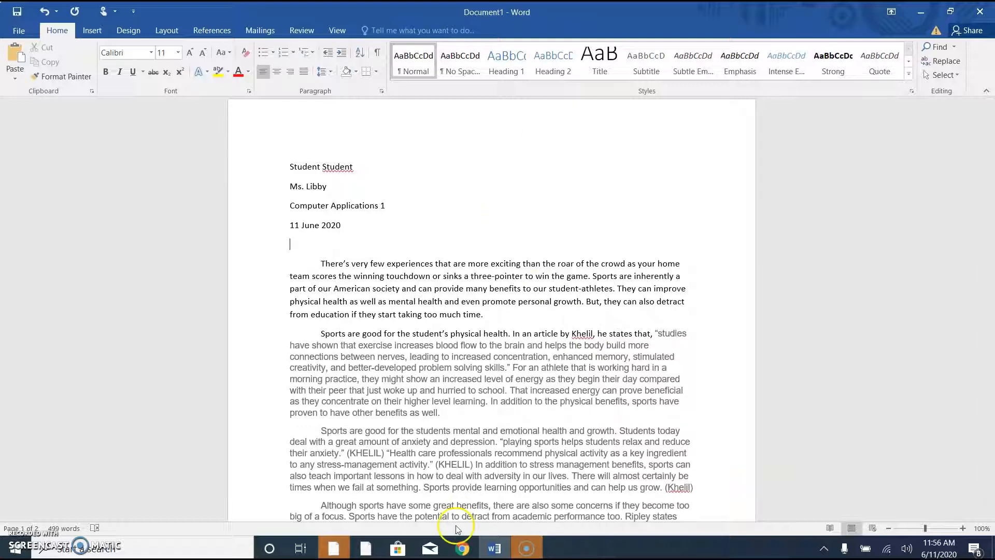
Consult the sample paper's title in Chrome, and add the centered title "Sports and Academics" below the date in Word
{"action": "left_click", "coordinate": [463, 548]}
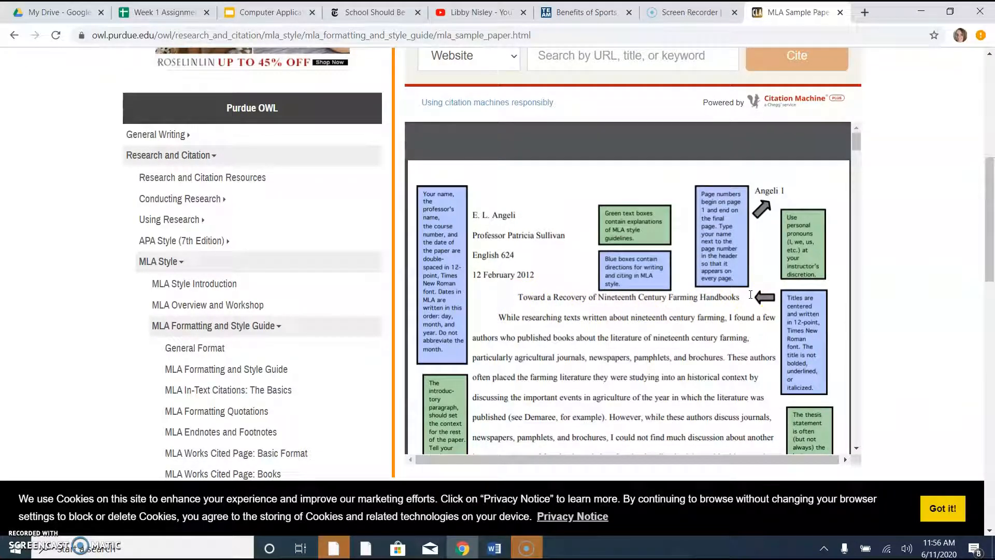
{"action": "mouse_move", "coordinate": [837, 345]}
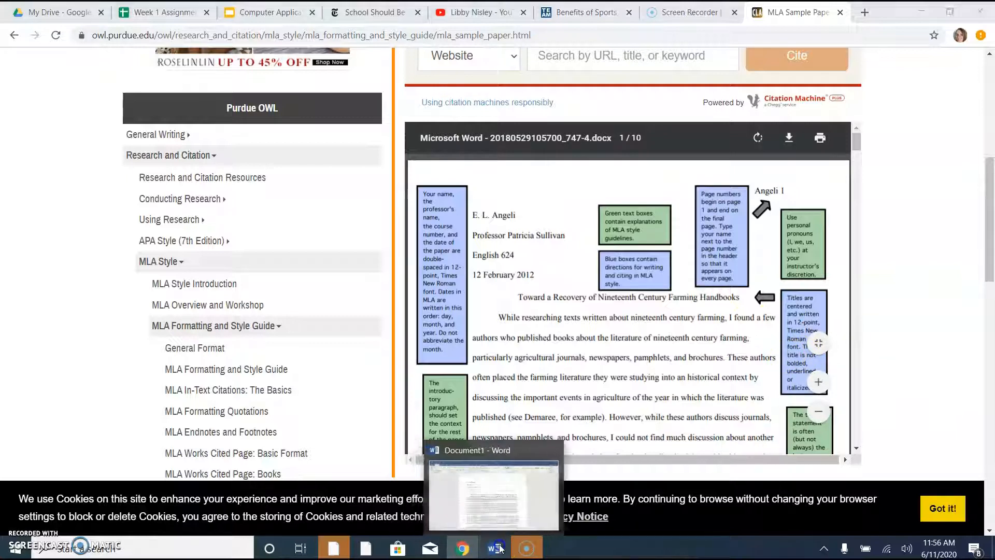
{"action": "left_click", "coordinate": [482, 548]}
{"action": "type", "text": "Sports and C"}
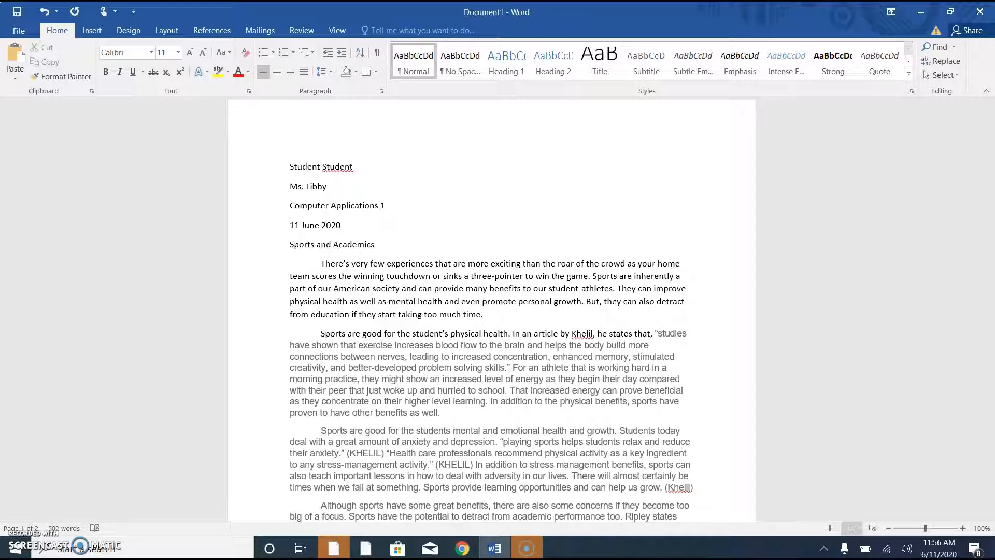
{"action": "left_click", "coordinate": [278, 247]}
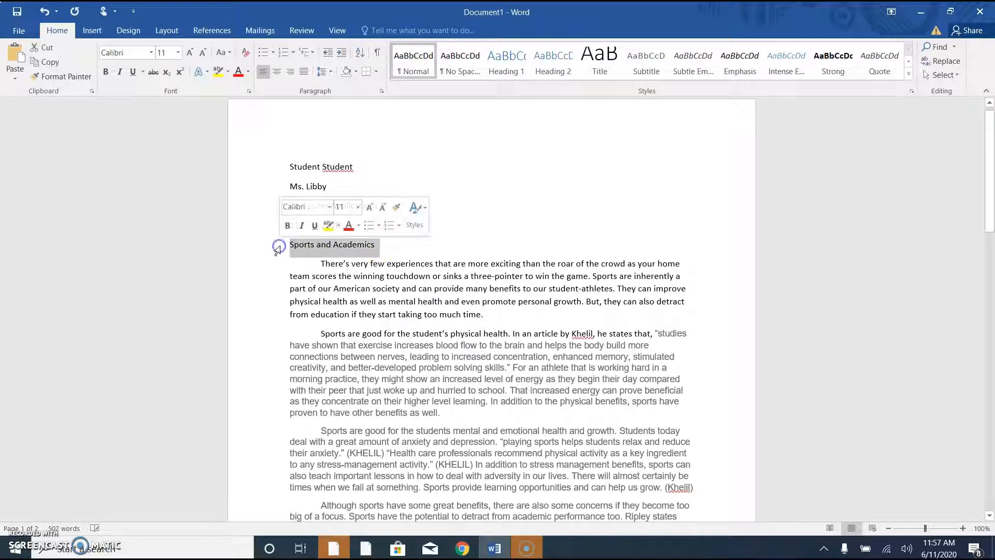
{"action": "left_click", "coordinate": [276, 71]}
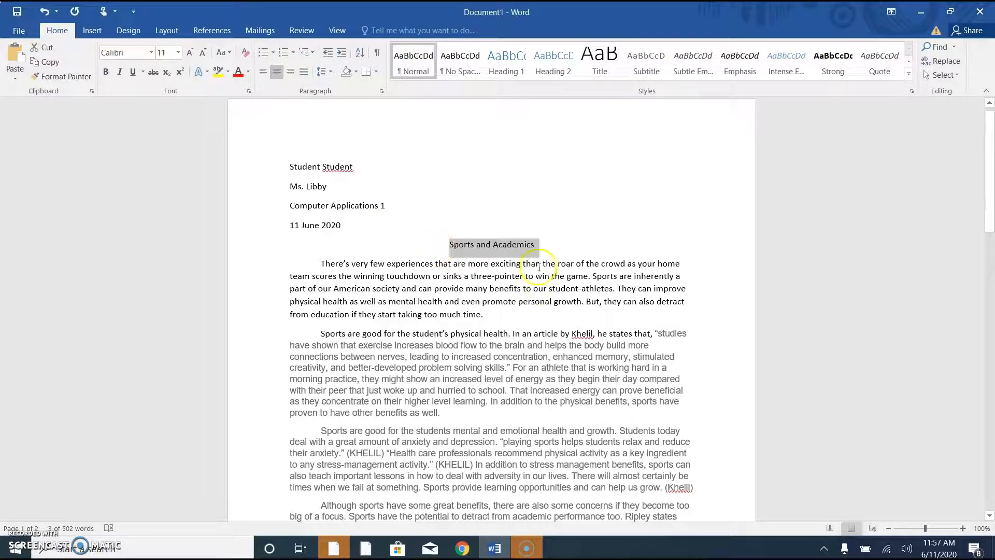
Apply the Normal margins preset, 1" on all sides, to the document
{"action": "left_click", "coordinate": [537, 245]}
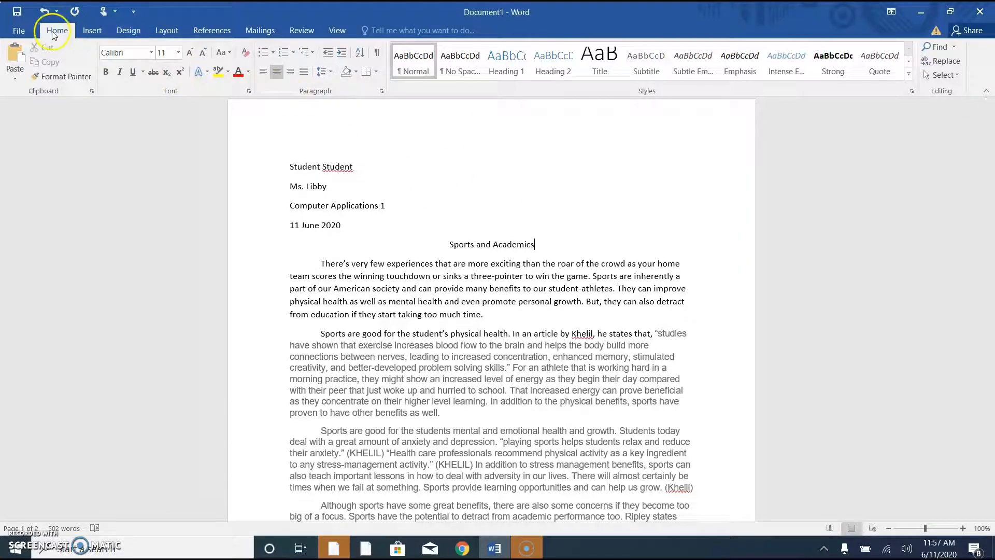
{"action": "left_click", "coordinate": [165, 35]}
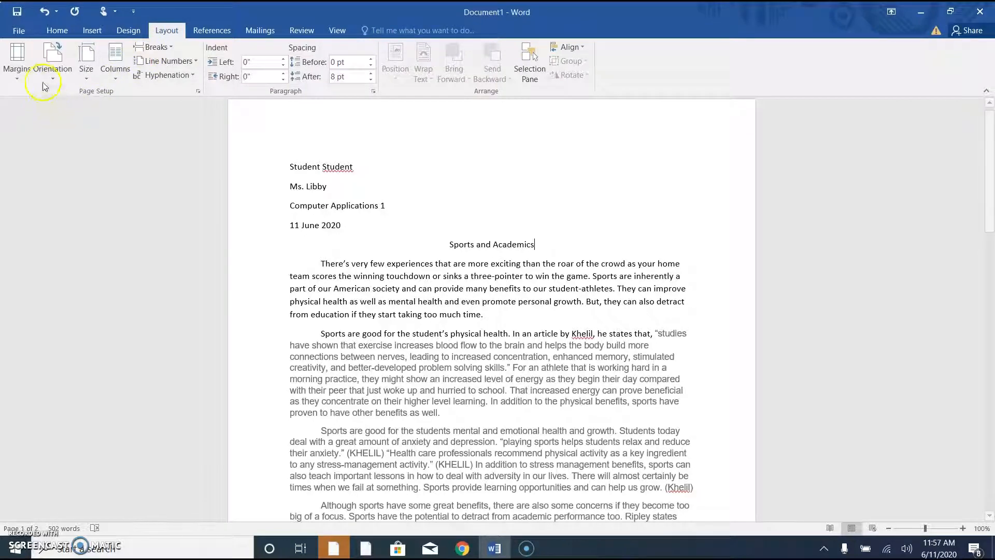
{"action": "left_click", "coordinate": [19, 77]}
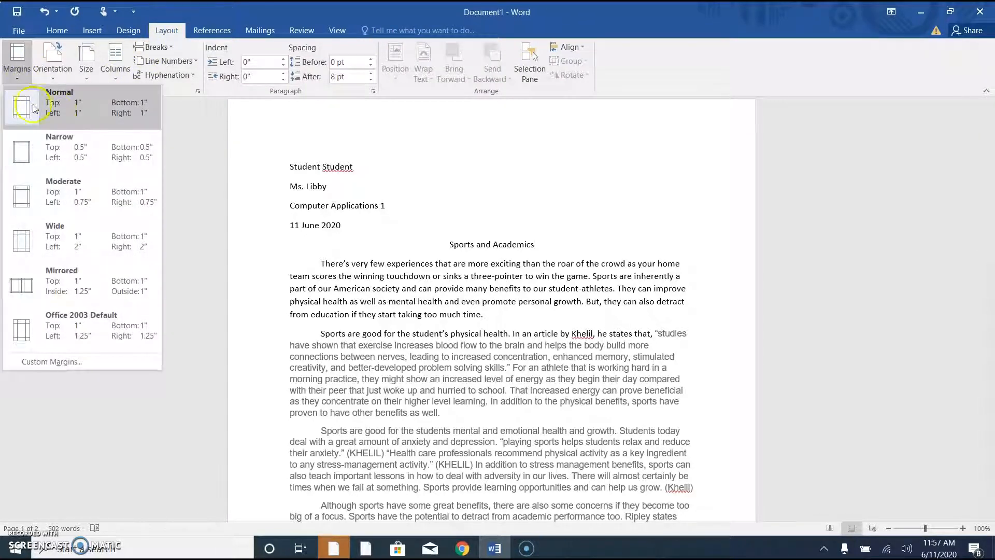
{"action": "left_click", "coordinate": [83, 103]}
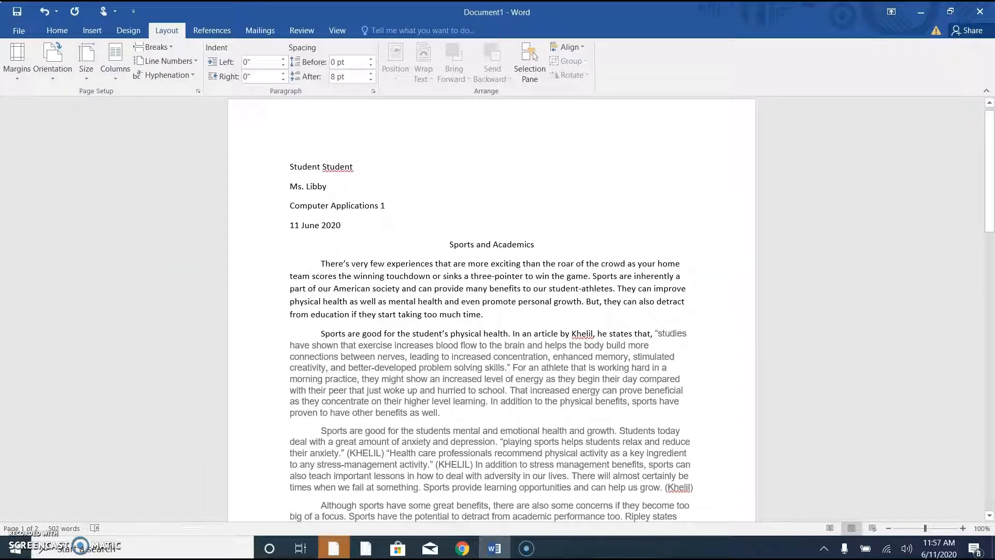
Set the text of the entire document to Times New Roman, size 12
{"action": "left_click_drag", "start_coordinate": [285, 166], "coordinate": [801, 555]}
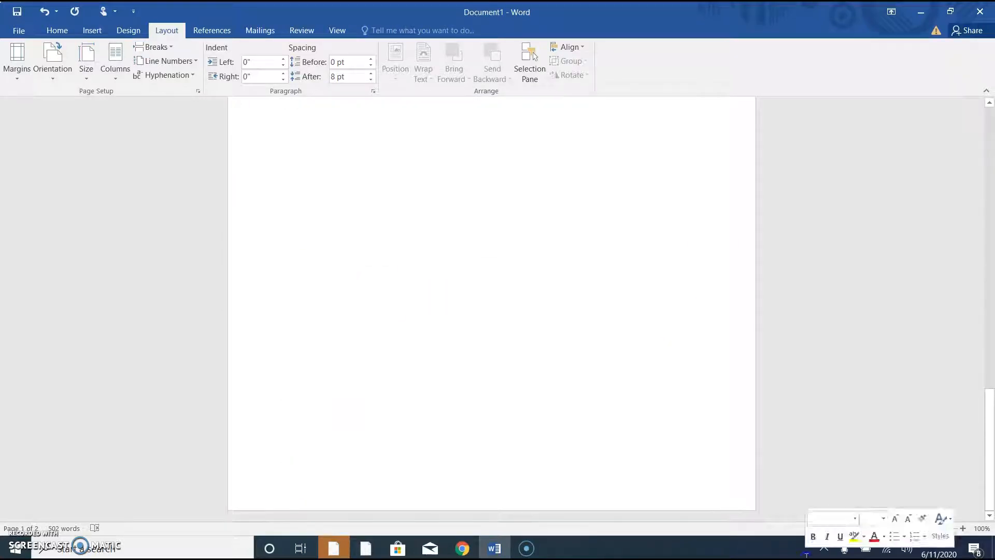
{"action": "left_click", "coordinate": [54, 32]}
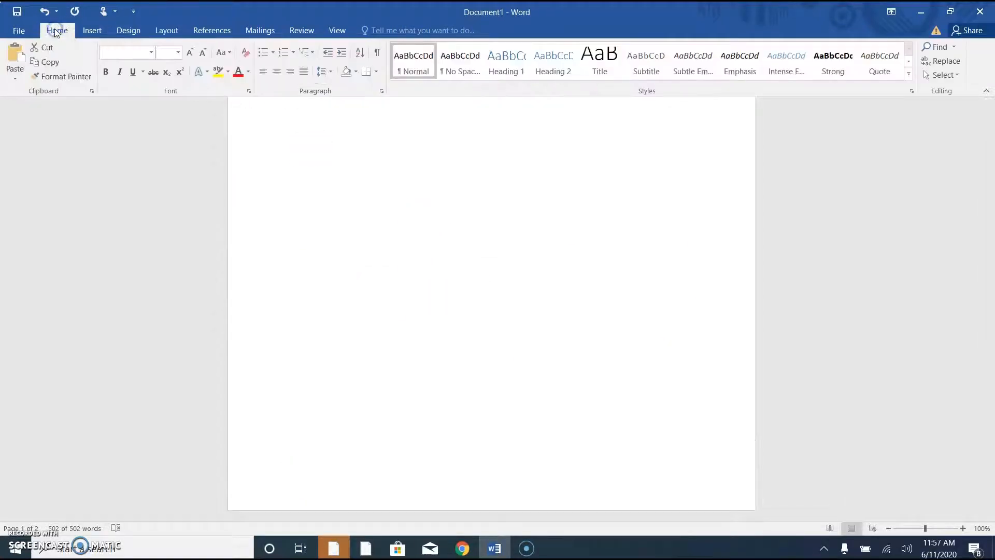
{"action": "left_click", "coordinate": [151, 53]}
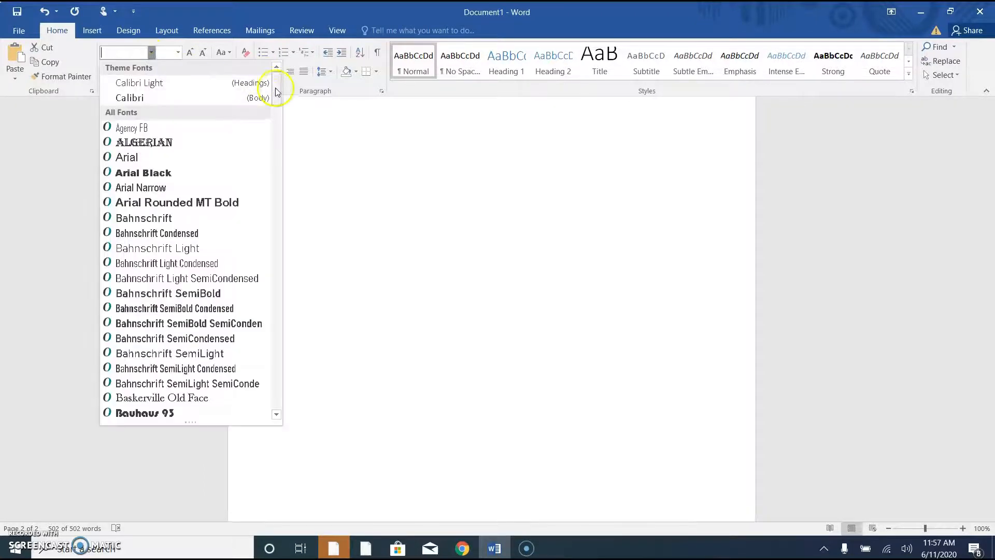
{"action": "type", "text": "Times New R"}
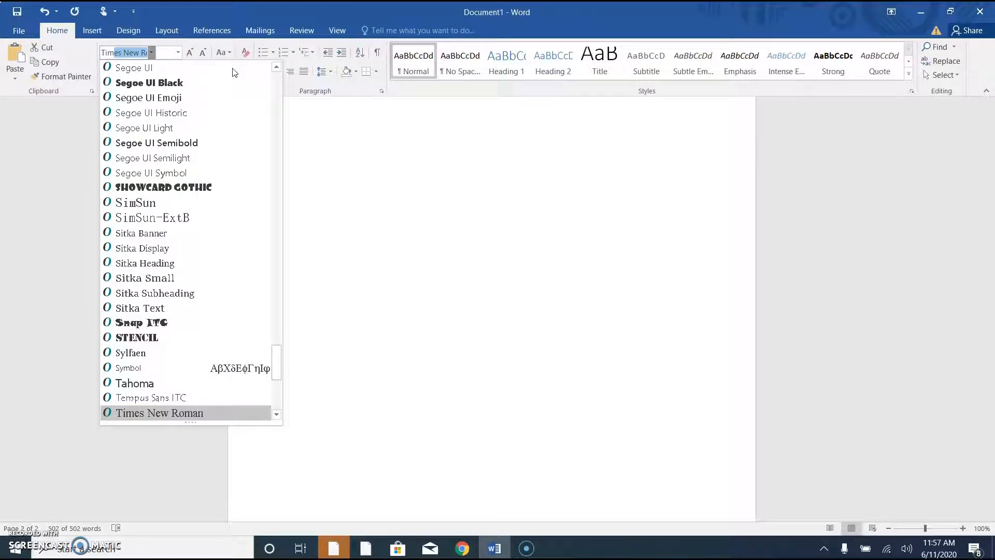
{"action": "key", "text": "Return"}
{"action": "left_click", "coordinate": [178, 52]}
{"action": "left_click", "coordinate": [163, 117]}
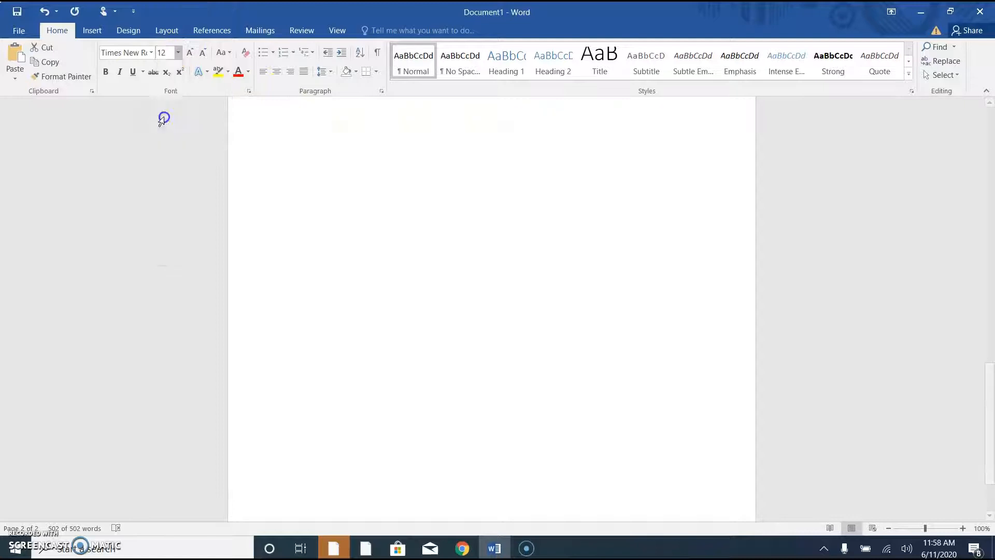
Change the font color of the entire document to Automatic
{"action": "left_click_drag", "start_coordinate": [990, 406], "coordinate": [991, 96]}
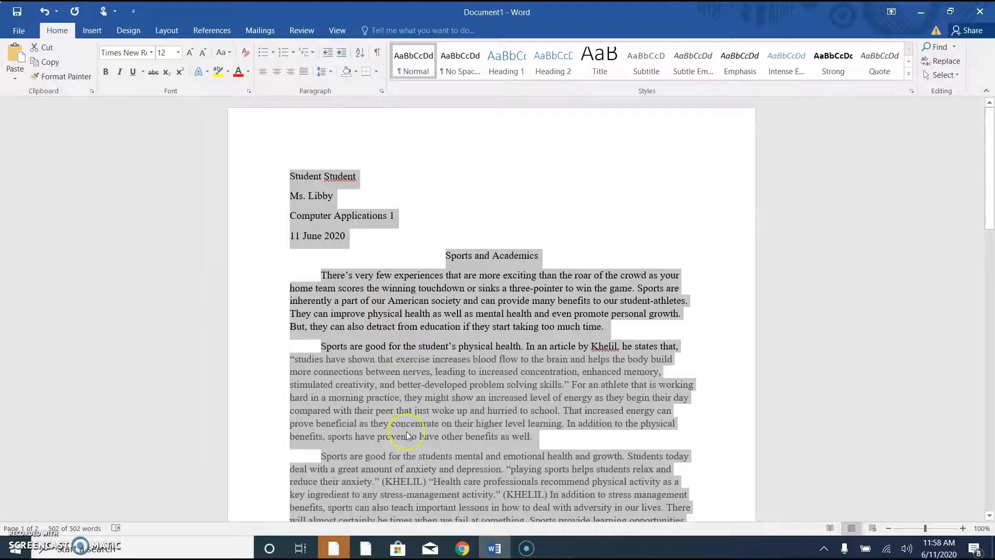
{"action": "left_click", "coordinate": [250, 72]}
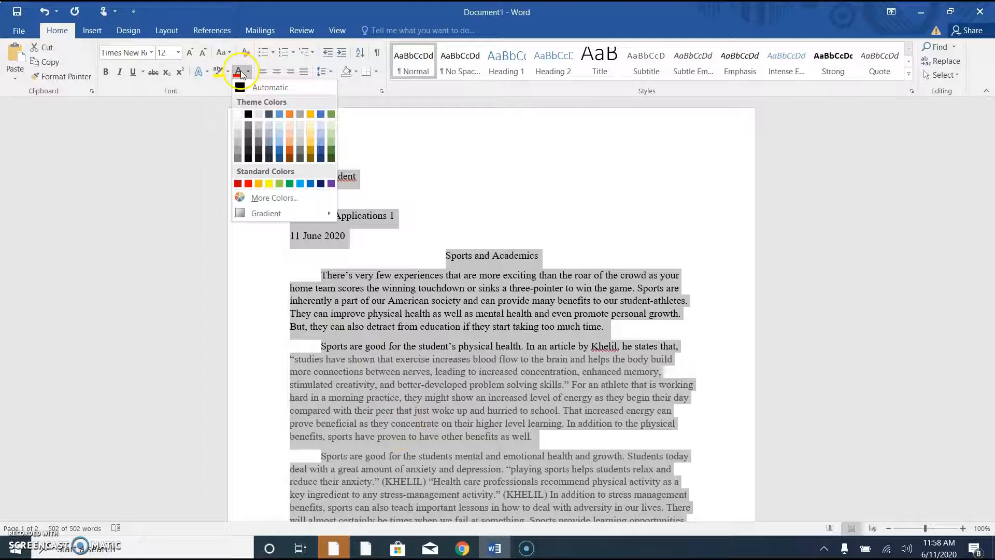
{"action": "left_click", "coordinate": [255, 89]}
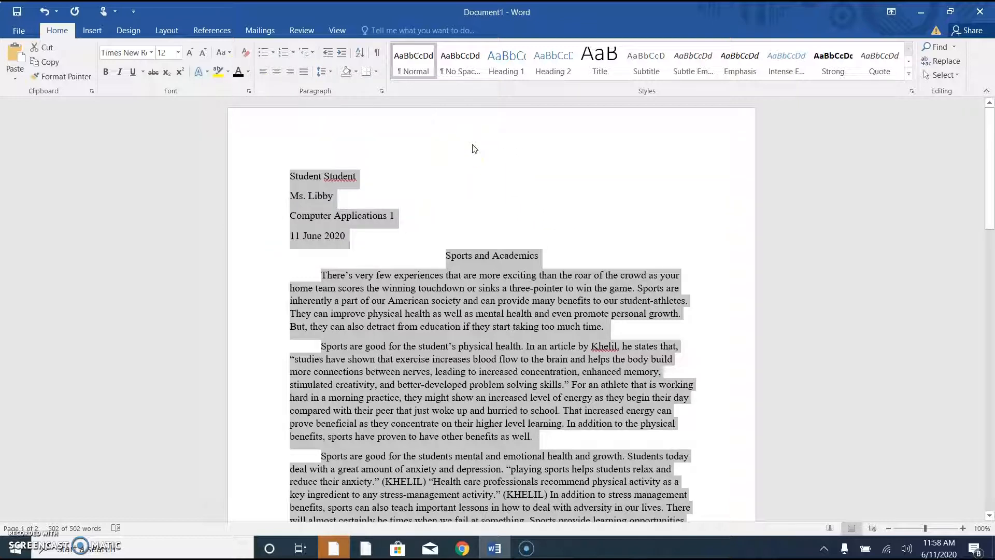
Set the line spacing of the entire document to 2.0 and remove the space after paragraphs
{"action": "left_click", "coordinate": [332, 72]}
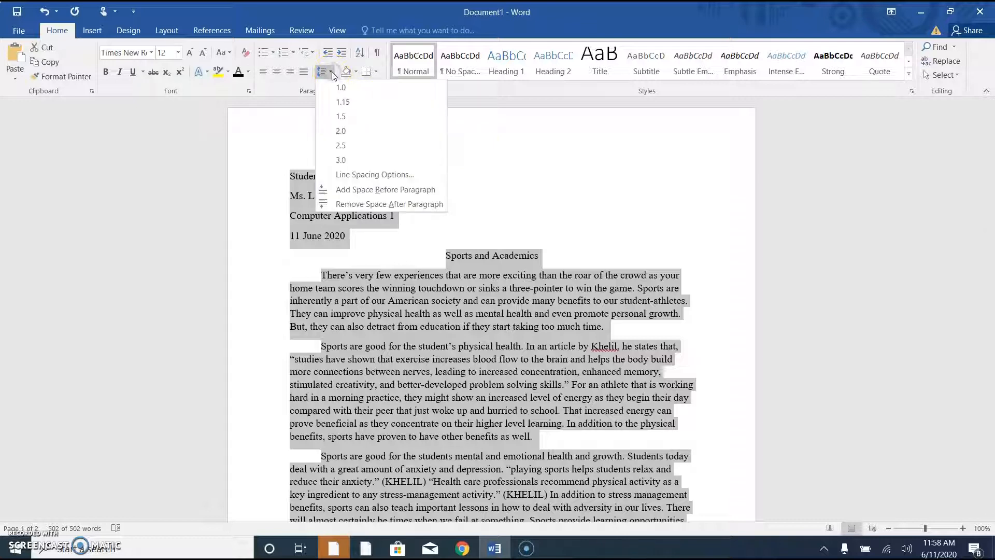
{"action": "left_click", "coordinate": [353, 131]}
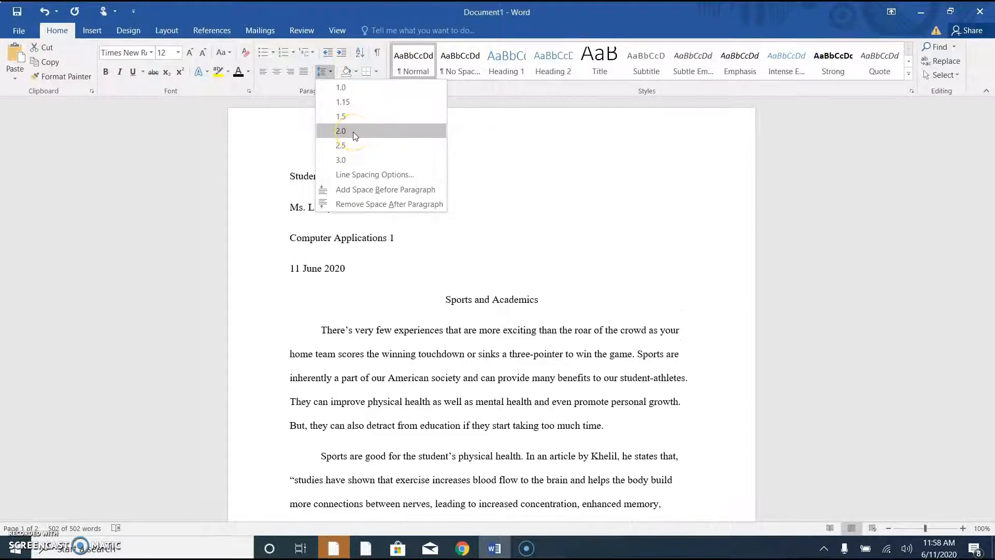
{"action": "left_click", "coordinate": [353, 131]}
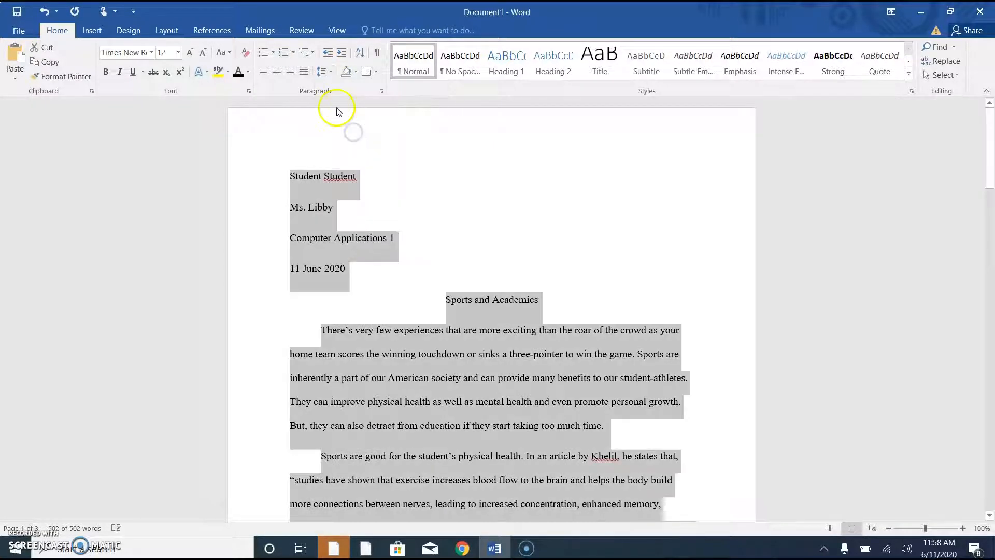
{"action": "left_click", "coordinate": [330, 73]}
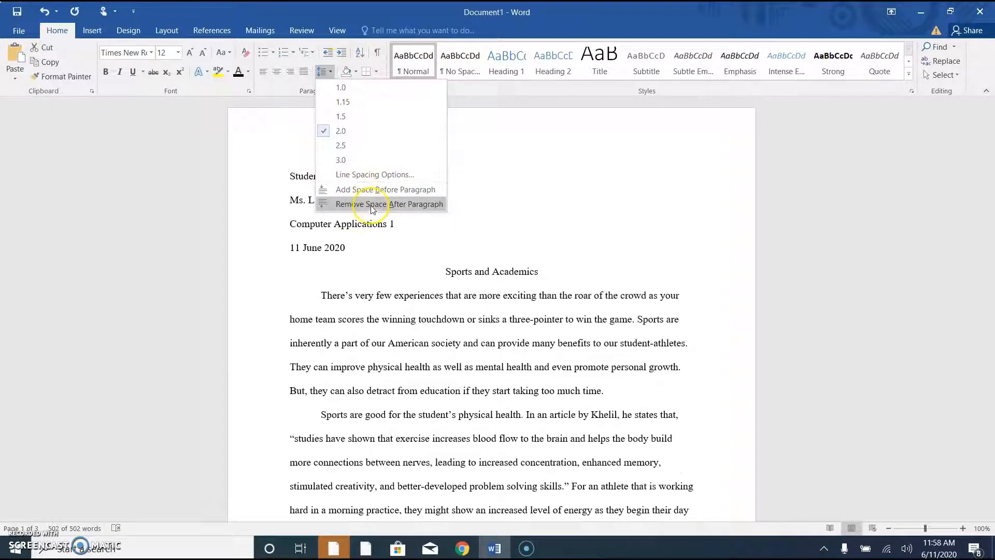
{"action": "left_click", "coordinate": [371, 204]}
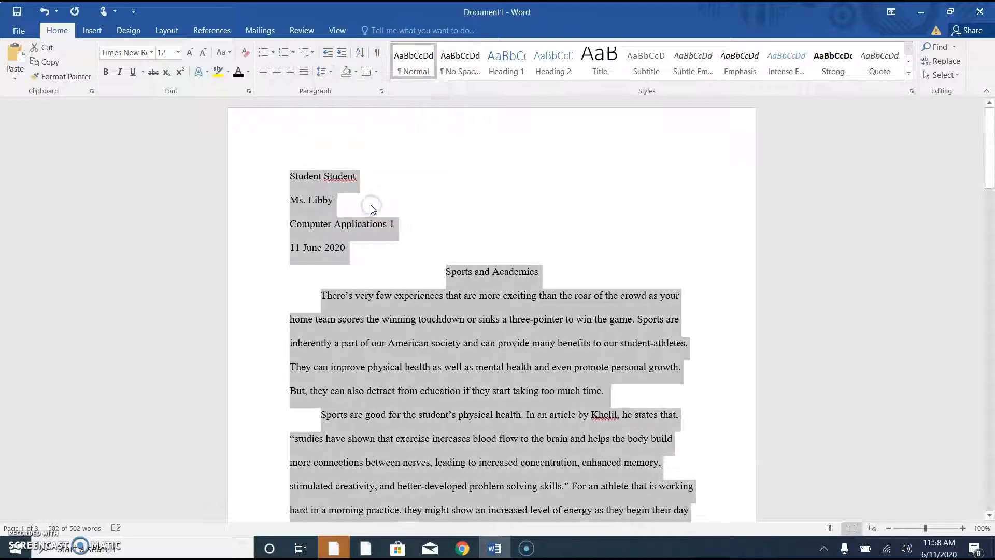
{"action": "left_click", "coordinate": [591, 341]}
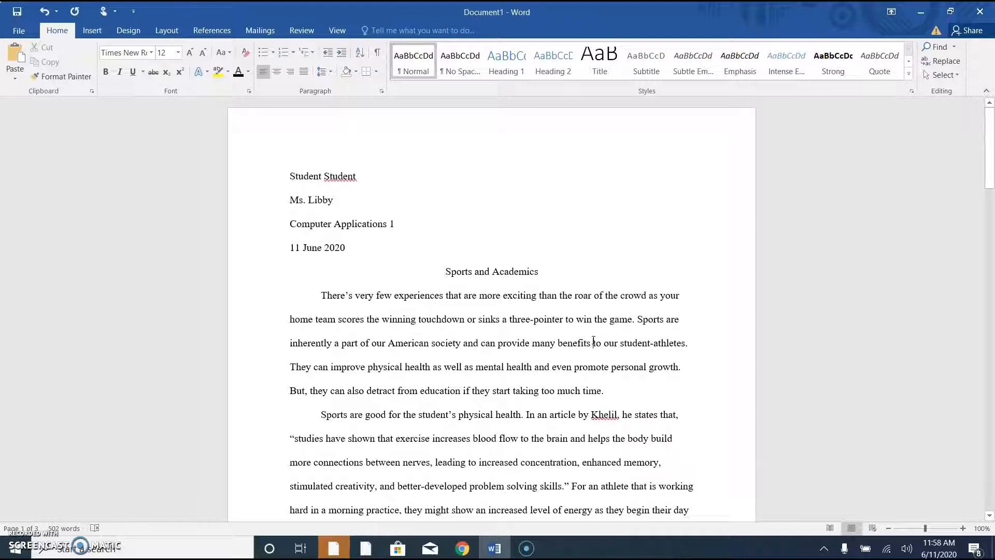
Examine the page header with last name and page number in the MLA sample paper in Chrome
{"action": "left_click_drag", "start_coordinate": [993, 153], "coordinate": [990, 104]}
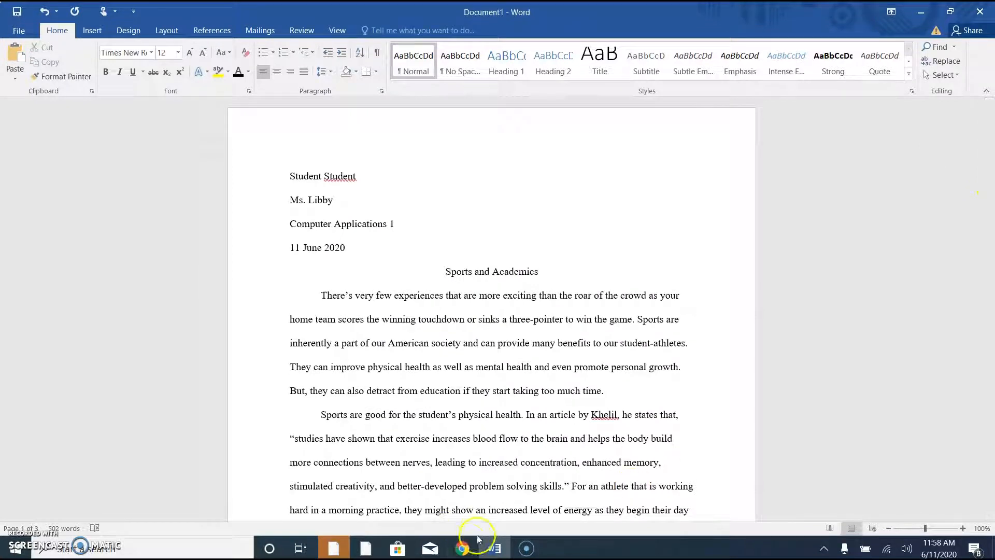
{"action": "right_click", "coordinate": [464, 550]}
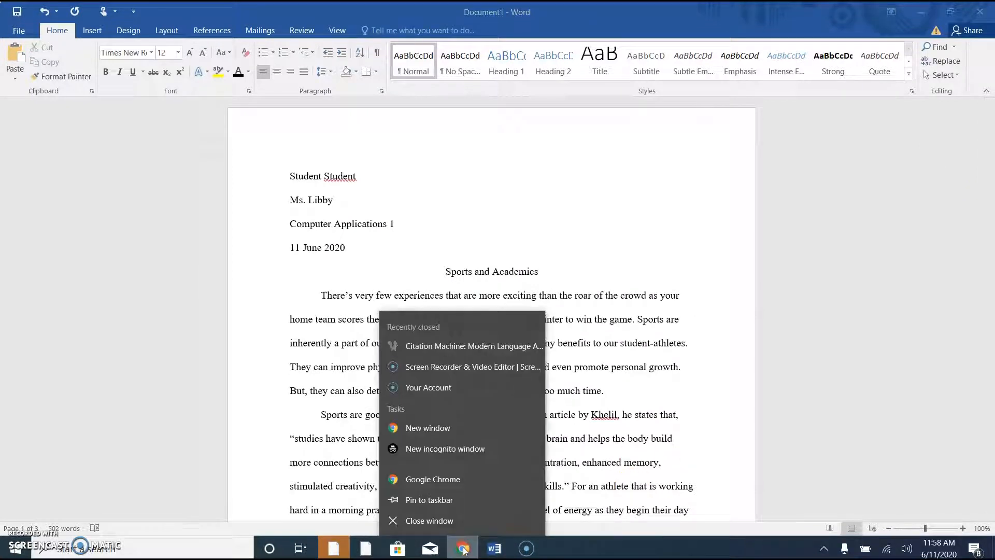
{"action": "left_click", "coordinate": [705, 450]}
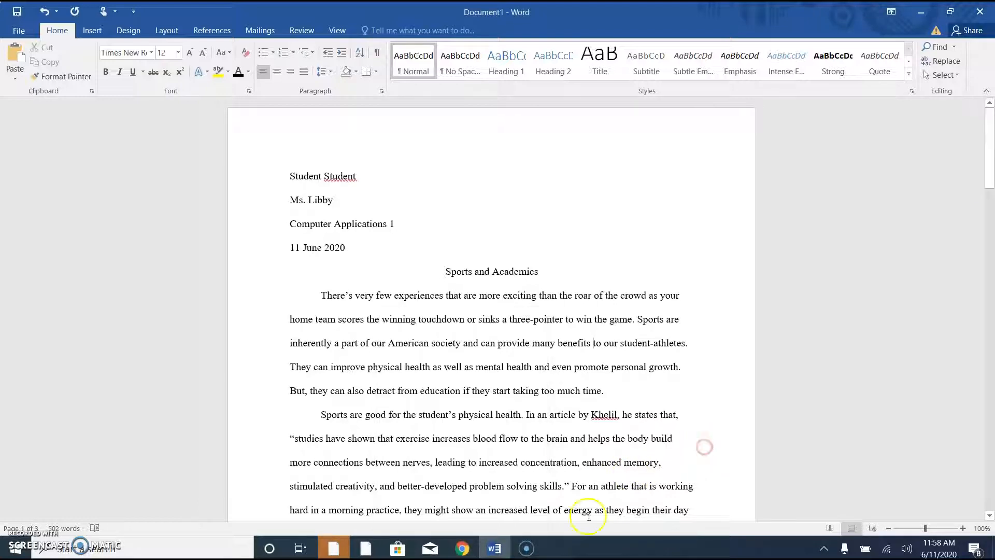
{"action": "right_click", "coordinate": [456, 533]}
{"action": "left_click", "coordinate": [460, 550]}
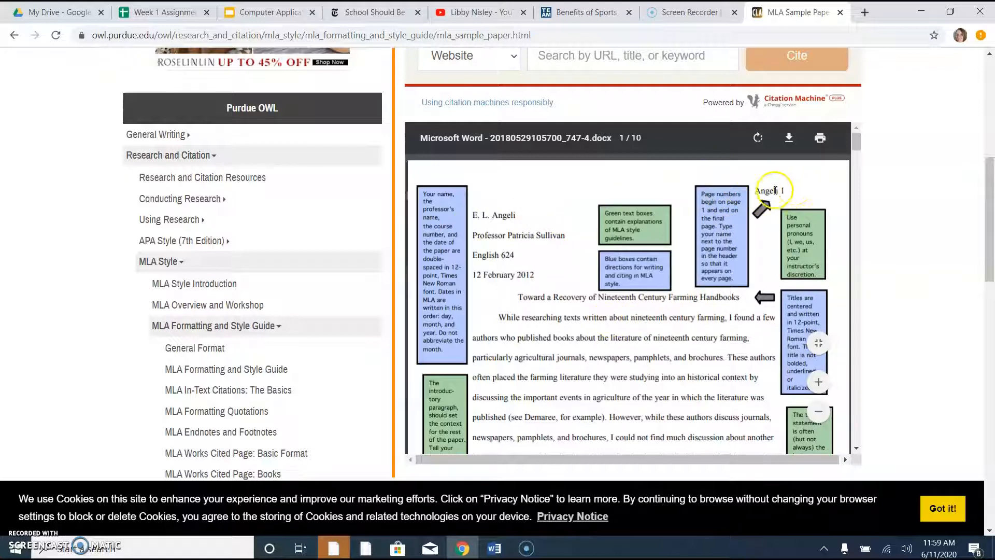
{"action": "mouse_move", "coordinate": [987, 196]}
{"action": "left_mouse_down"}
{"action": "mouse_move", "coordinate": [991, 212]}
{"action": "mouse_move", "coordinate": [991, 181]}
{"action": "left_mouse_up"}
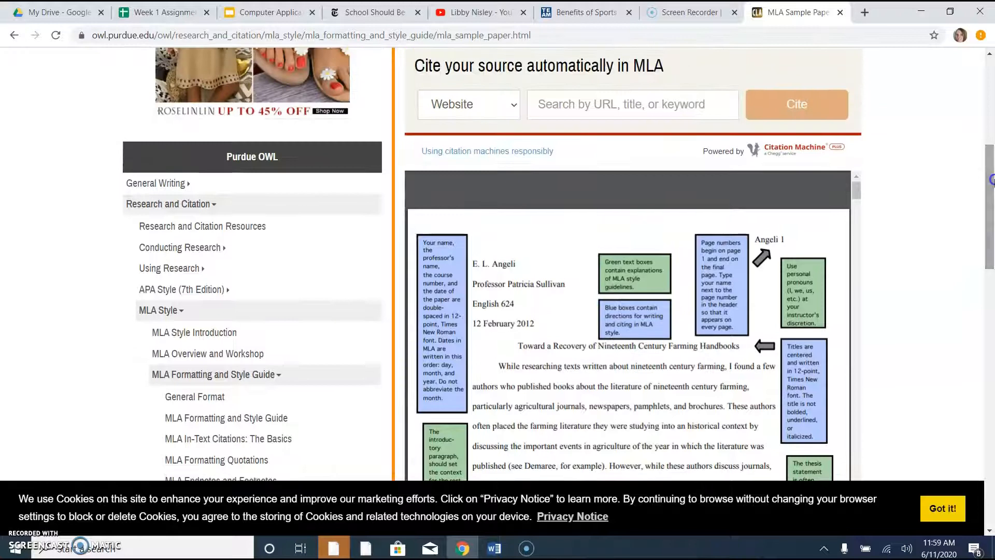
Return to the Word document and enter "Student" followed by a space, right-aligned, in the page header
{"action": "left_click", "coordinate": [495, 548]}
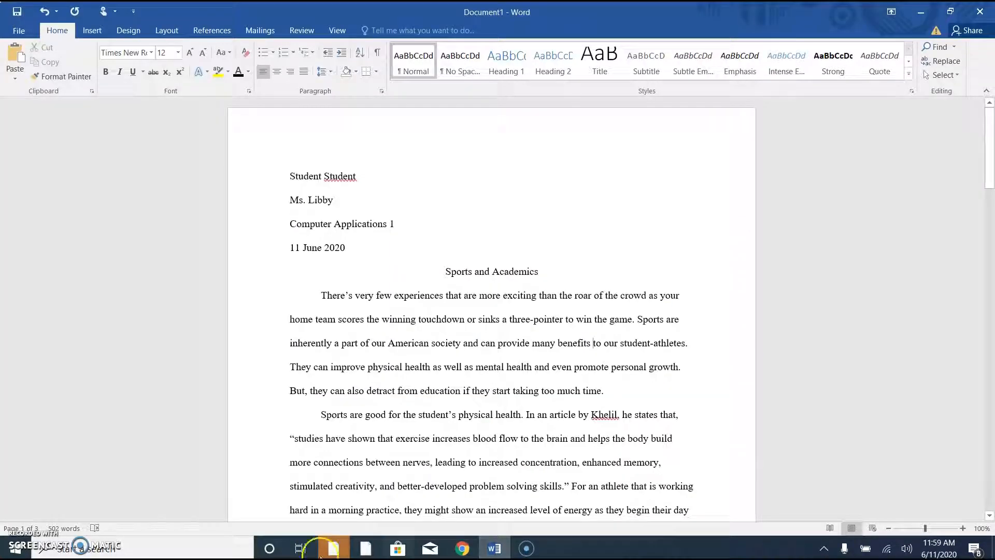
{"action": "left_click", "coordinate": [682, 137]}
{"action": "double_click", "coordinate": [682, 137]}
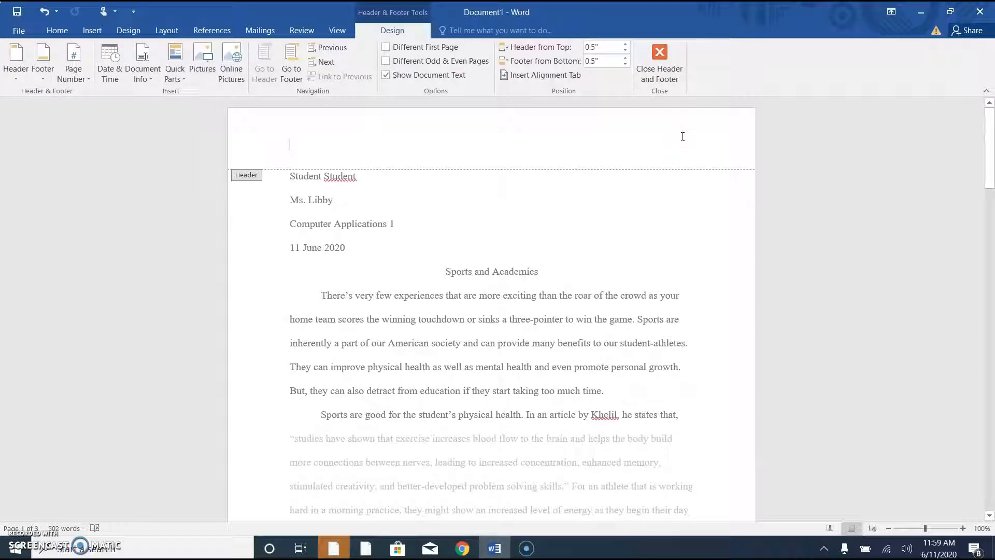
{"action": "left_click", "coordinate": [10, 67]}
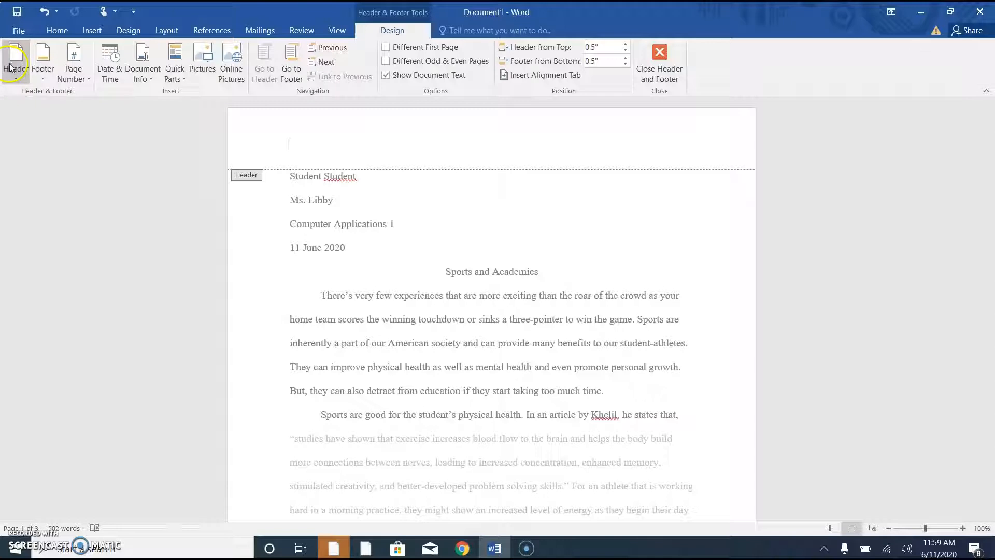
{"action": "left_click", "coordinate": [15, 76]}
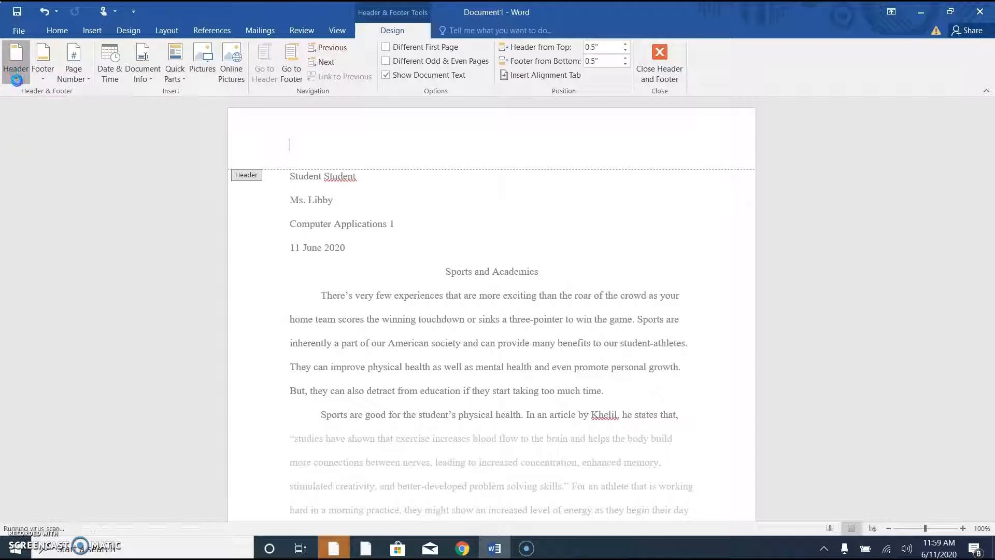
{"action": "left_click", "coordinate": [15, 77]}
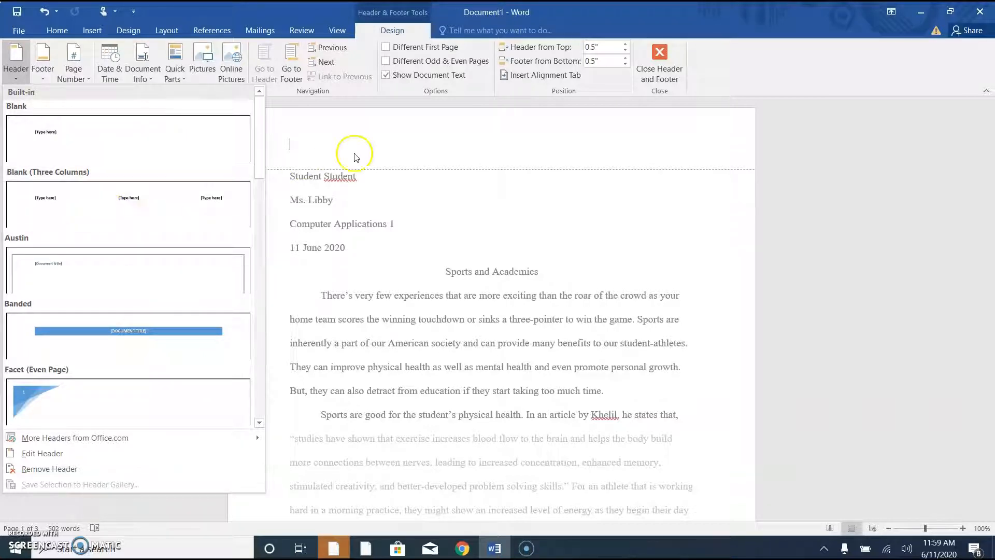
{"action": "left_click", "coordinate": [344, 142]}
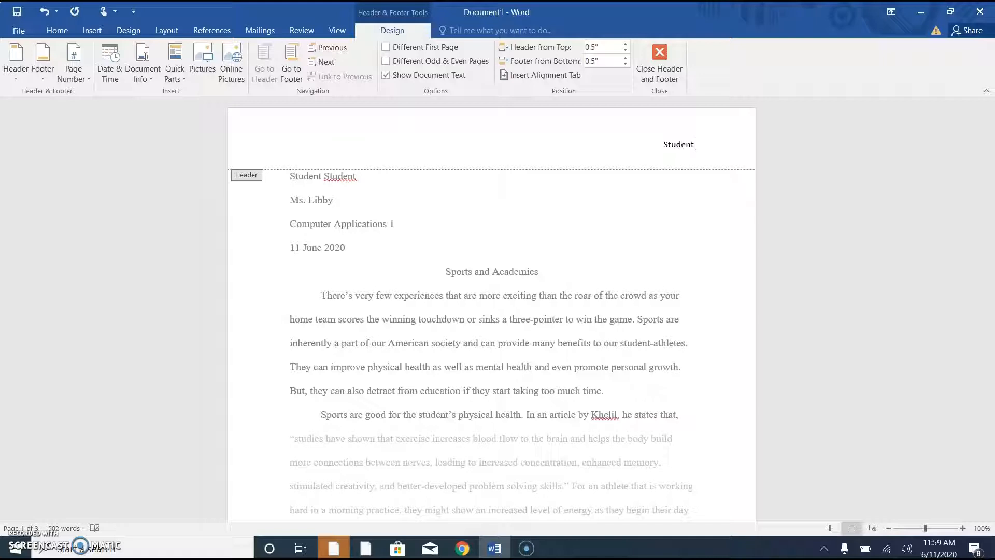
{"action": "type", "text": "1"}
{"action": "key", "text": "BackSpace"}
Insert a Plain Number page number at the current position after "Student" in the header, and leave header editing
{"action": "left_click", "coordinate": [87, 76]}
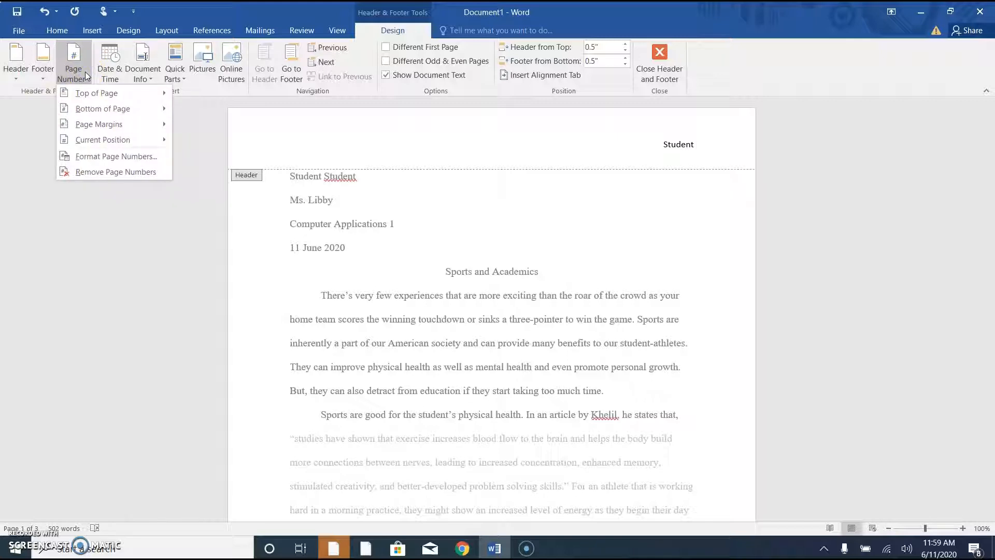
{"action": "left_click", "coordinate": [123, 140]}
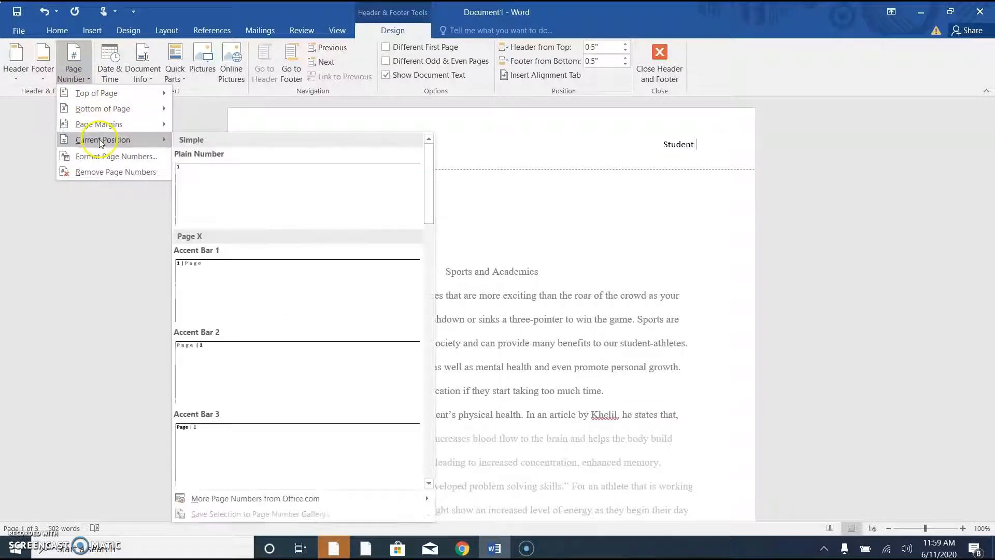
{"action": "left_click", "coordinate": [247, 182]}
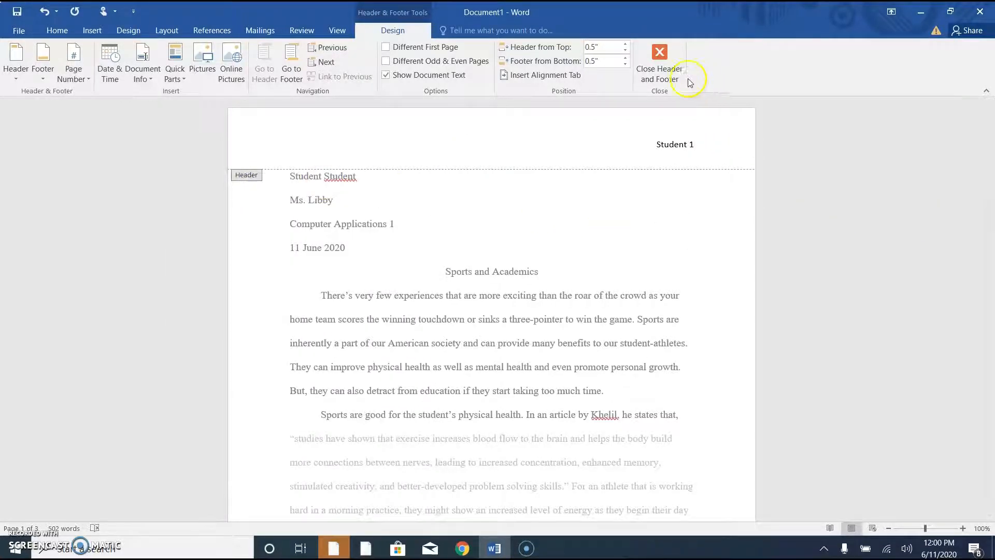
{"action": "left_click", "coordinate": [673, 74]}
{"action": "mouse_move", "coordinate": [990, 159]}
{"action": "left_mouse_down"}
{"action": "mouse_move", "coordinate": [992, 393]}
{"action": "mouse_move", "coordinate": [992, 157]}
{"action": "left_mouse_up"}
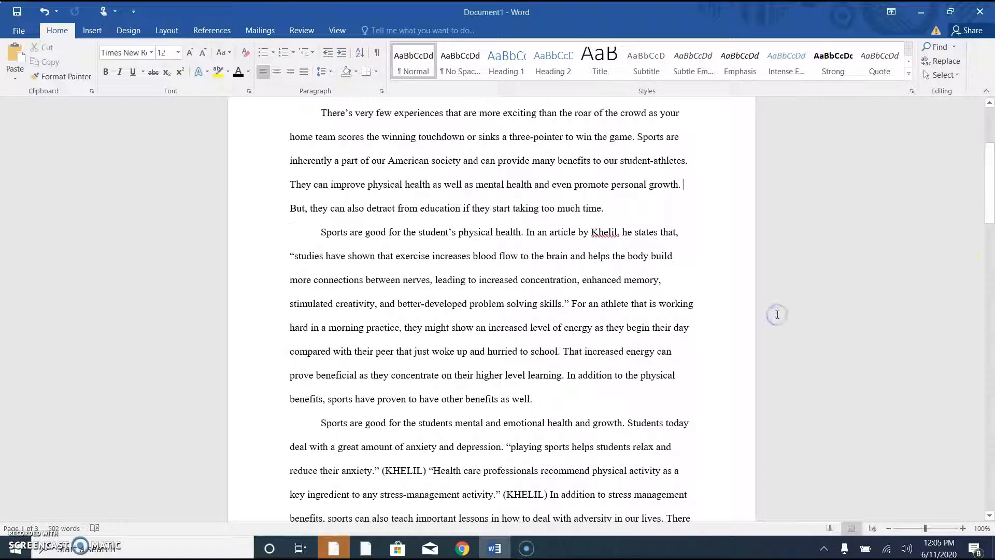
{"action": "left_click_drag", "start_coordinate": [988, 215], "coordinate": [991, 175]}
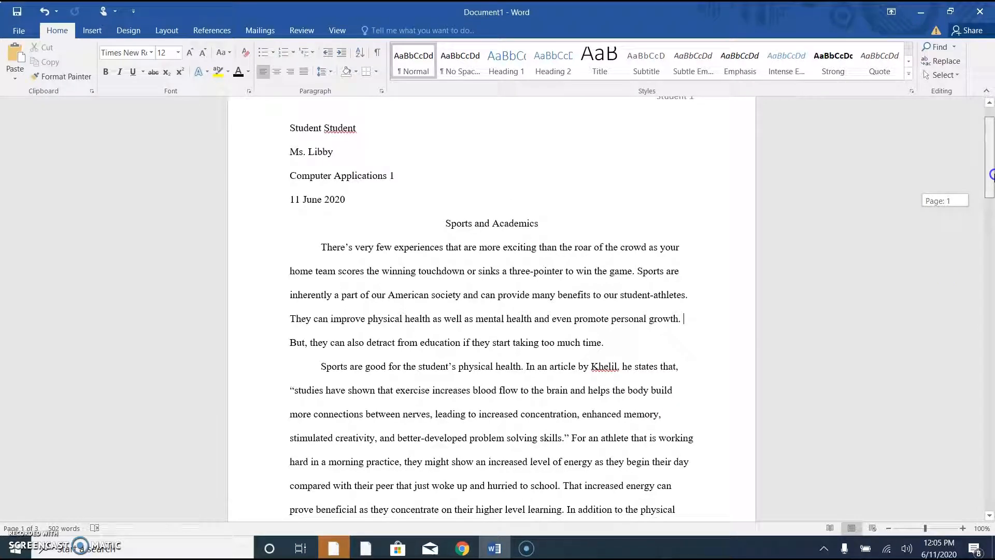
{"action": "left_click_drag", "start_coordinate": [991, 176], "coordinate": [991, 198]}
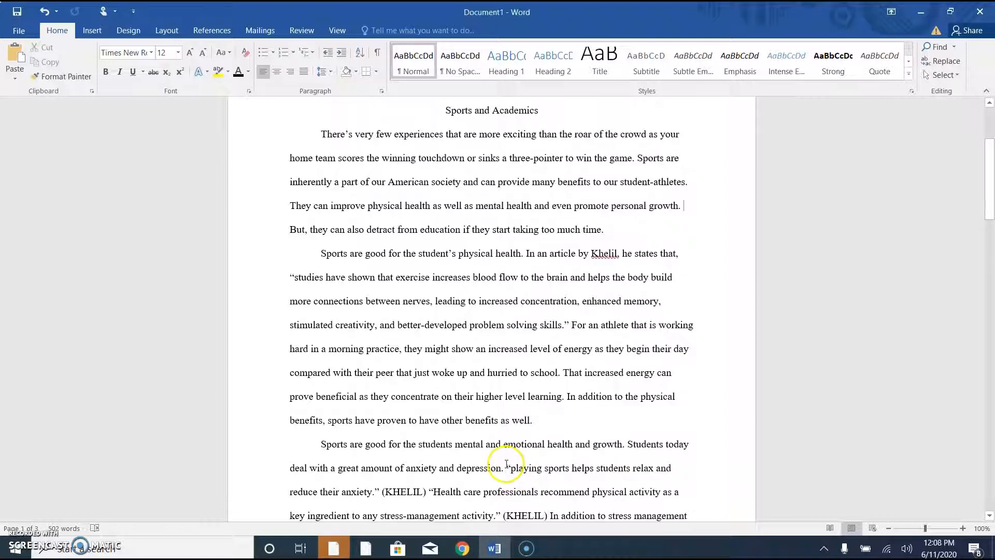
Capitalize "Playing" in the third paragraph's first quotation and move its period from after "anxiety" to after the parenthetical citation
{"action": "left_click", "coordinate": [516, 467]}
{"action": "key", "text": "BackSpace"}
{"action": "type", "text": "P"}
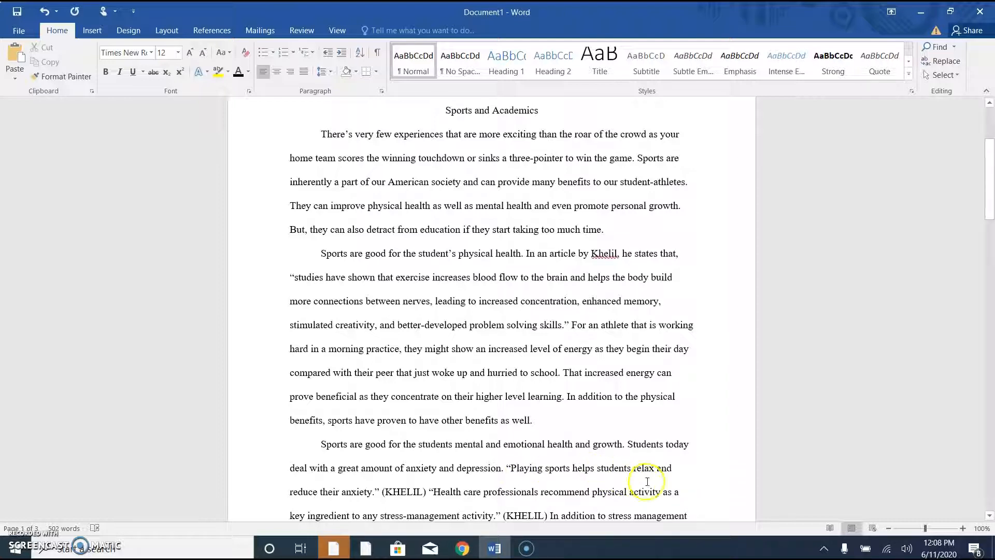
{"action": "left_click", "coordinate": [376, 492]}
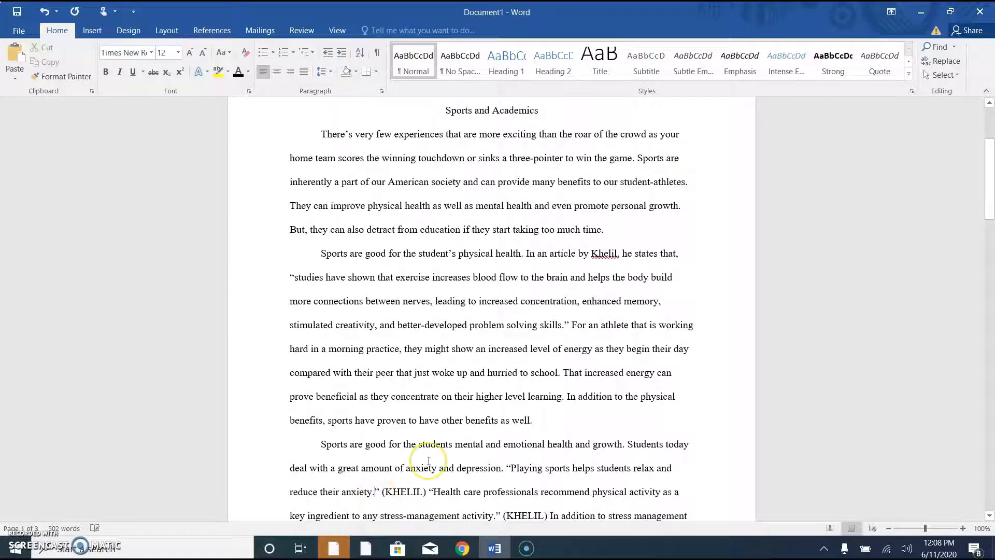
{"action": "key", "text": "BackSpace"}
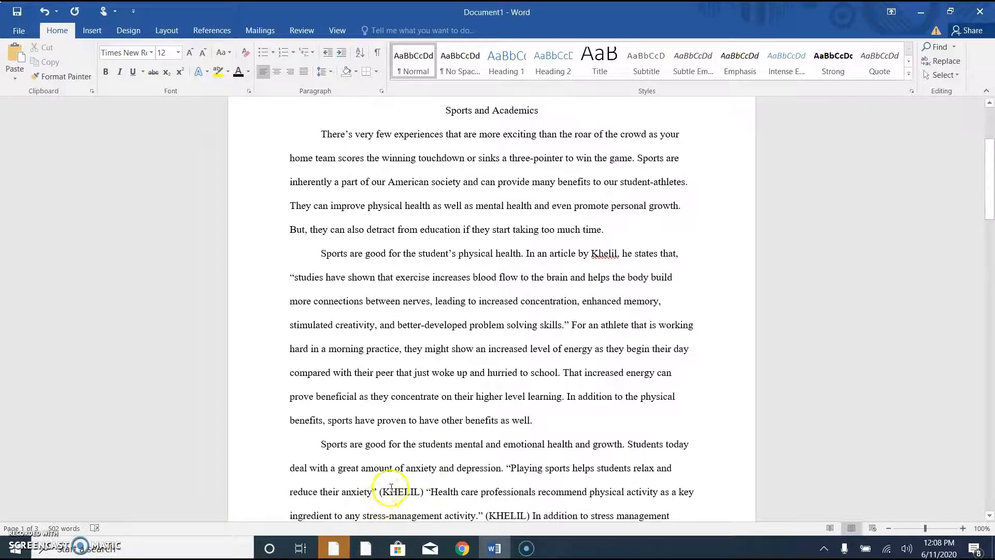
{"action": "left_click", "coordinate": [422, 491]}
{"action": "left_click", "coordinate": [489, 373]}
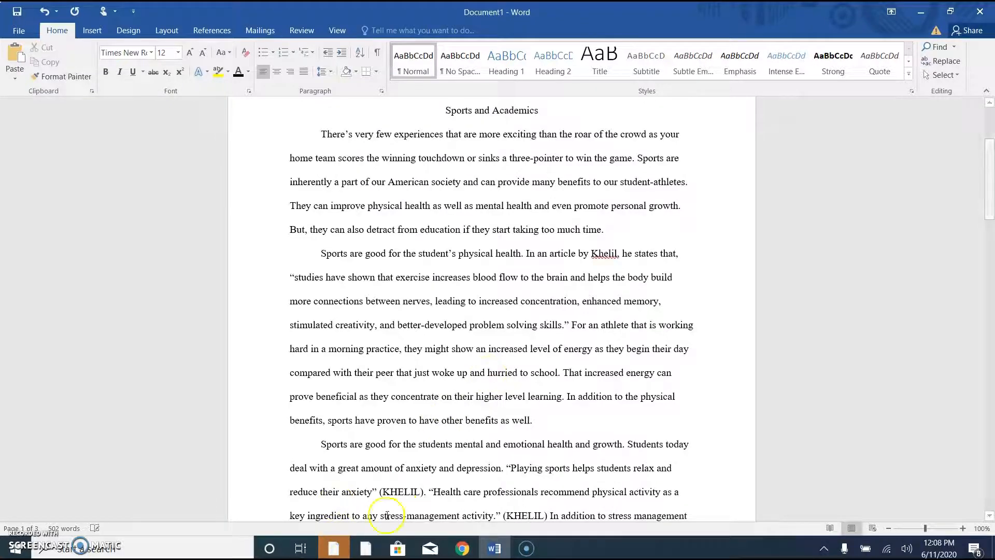
Change the author's name in the citation after "anxiety" to title case, and place the cursor before the "Health care professionals" quotation
{"action": "key", "text": "BackSpace"}
{"action": "key", "text": "BackSpace"}
{"action": "key", "text": "BackSpace"}
{"action": "key", "text": "BackSpace"}
{"action": "key", "text": "BackSpace"}
{"action": "type", "text": "helil"}
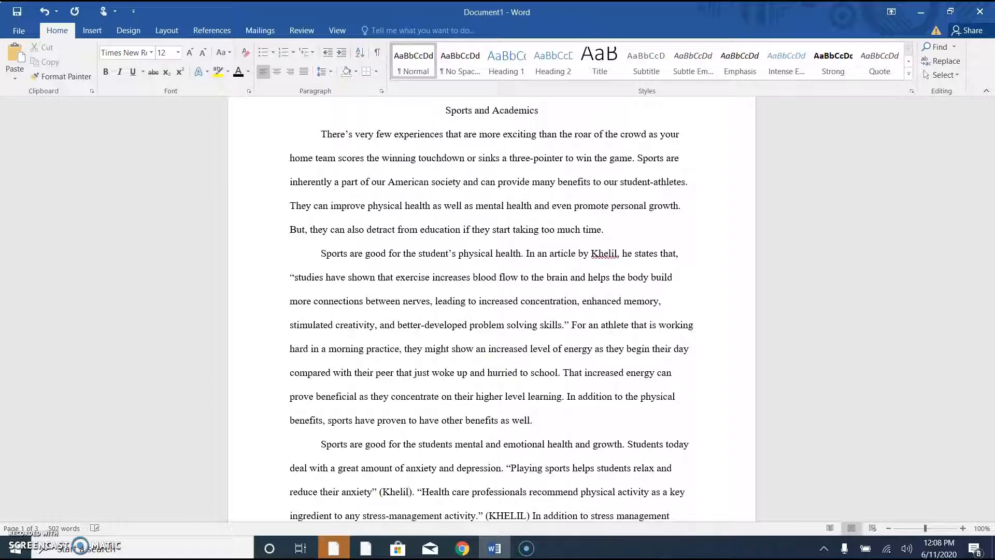
{"action": "left_click", "coordinate": [418, 490]}
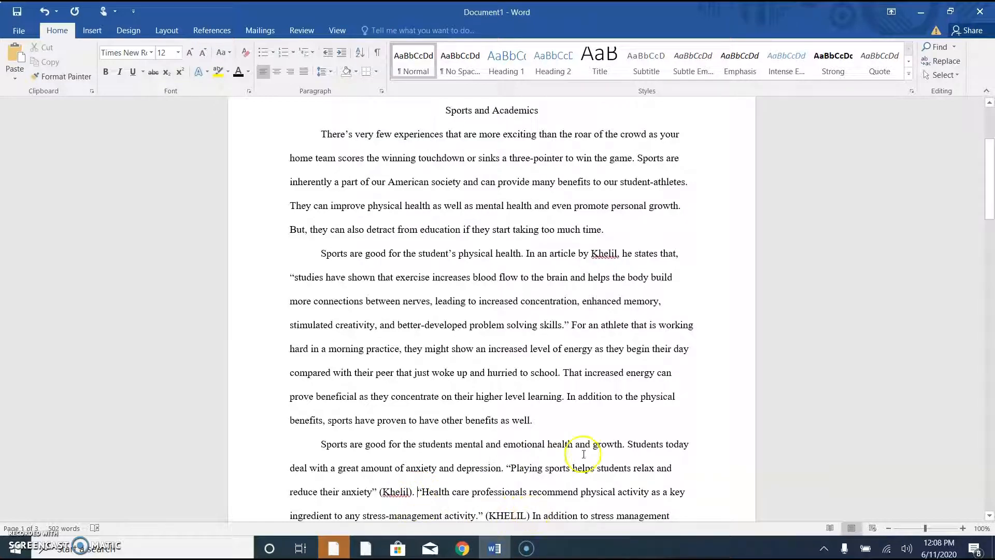
{"action": "type", "text": "He al"}
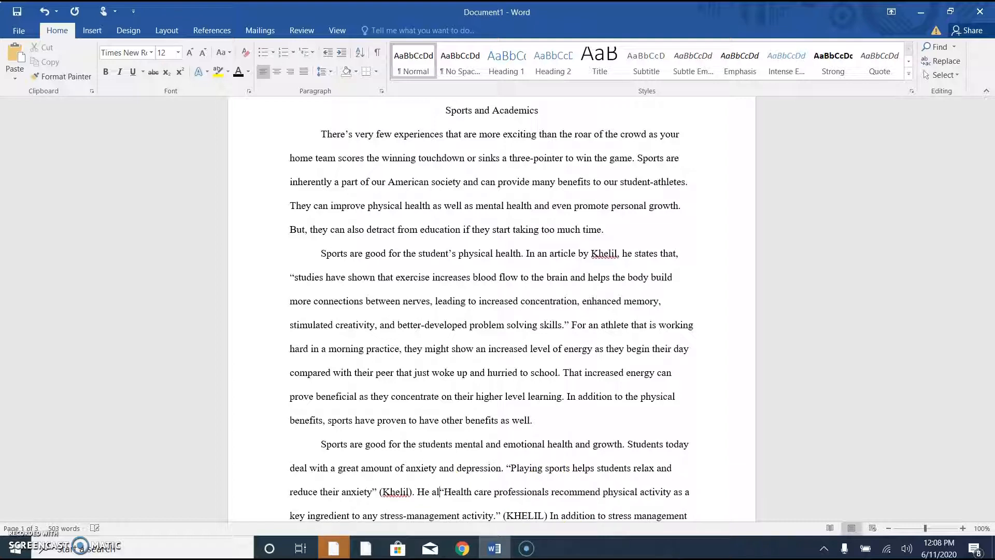
{"action": "type", "text": "s"}
{"action": "key", "text": "BackSpace"}
{"action": "key", "text": "BackSpace"}
{"action": "key", "text": "BackSpace"}
{"action": "key", "text": "BackSpace"}
{"action": "key", "text": "BackSpace"}
{"action": "key", "text": "BackSpace"}
Insert "In addition," before the health care professionals quotation and make the quotation's first word lowercase
{"action": "type", "text": "In addition,"}
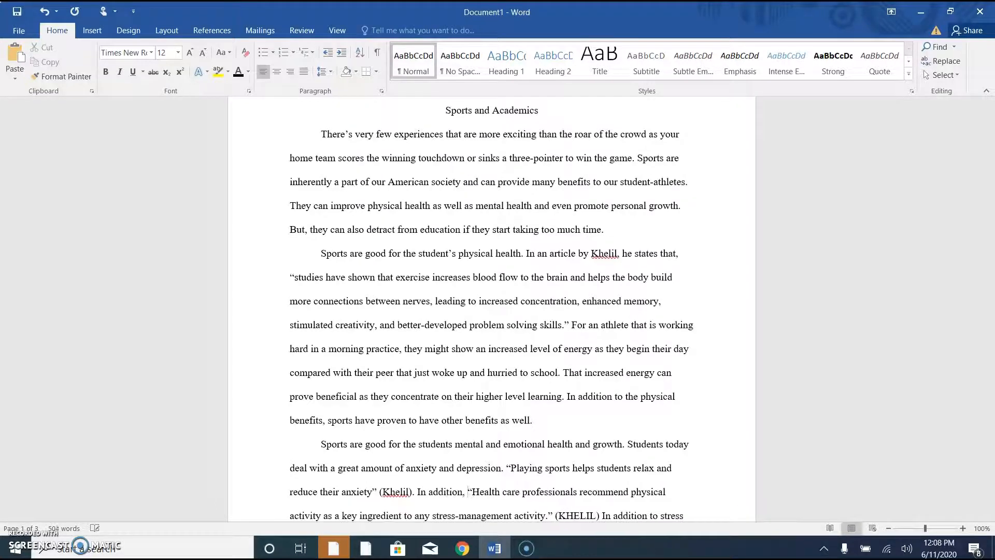
{"action": "left_click", "coordinate": [480, 491]}
{"action": "key", "text": "BackSpace"}
{"action": "type", "text": "h"}
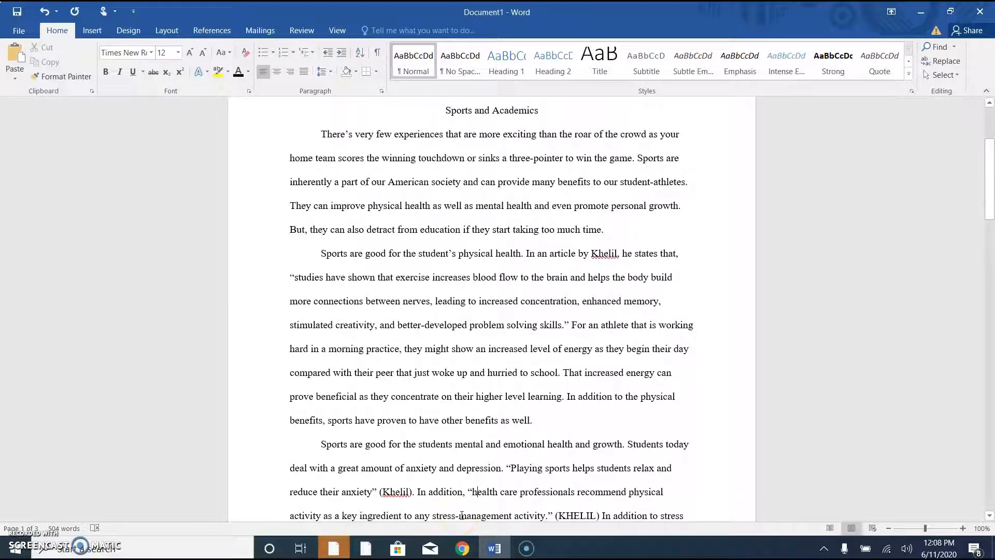
Move the period after "stress-management activity" to follow its citation, and change the author's name there to title case
{"action": "left_click", "coordinate": [549, 516]}
{"action": "key", "text": "BackSpace"}
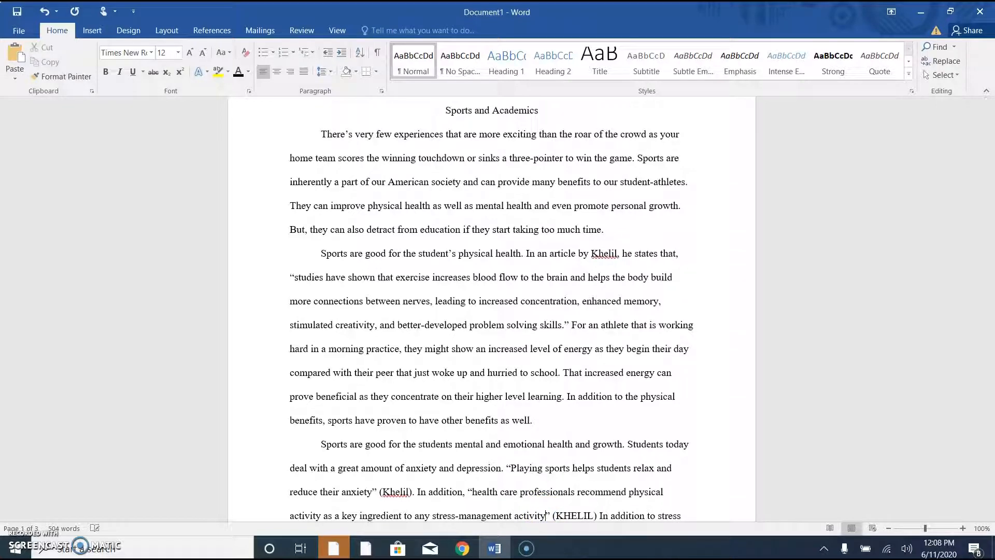
{"action": "left_click_drag", "start_coordinate": [595, 515], "coordinate": [549, 441]}
{"action": "double_click", "coordinate": [574, 463]}
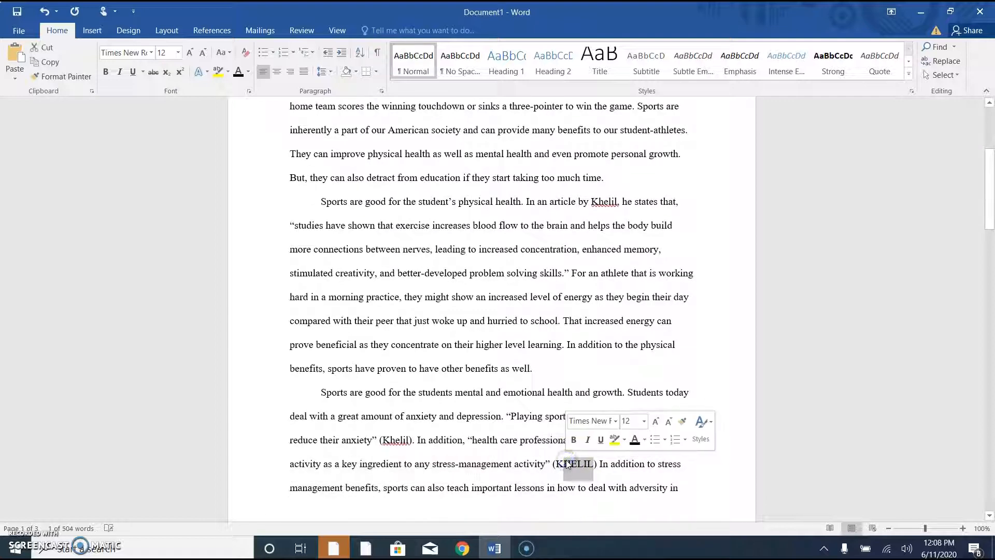
{"action": "type", "text": "Khelil"}
{"action": "left_click", "coordinate": [586, 463]}
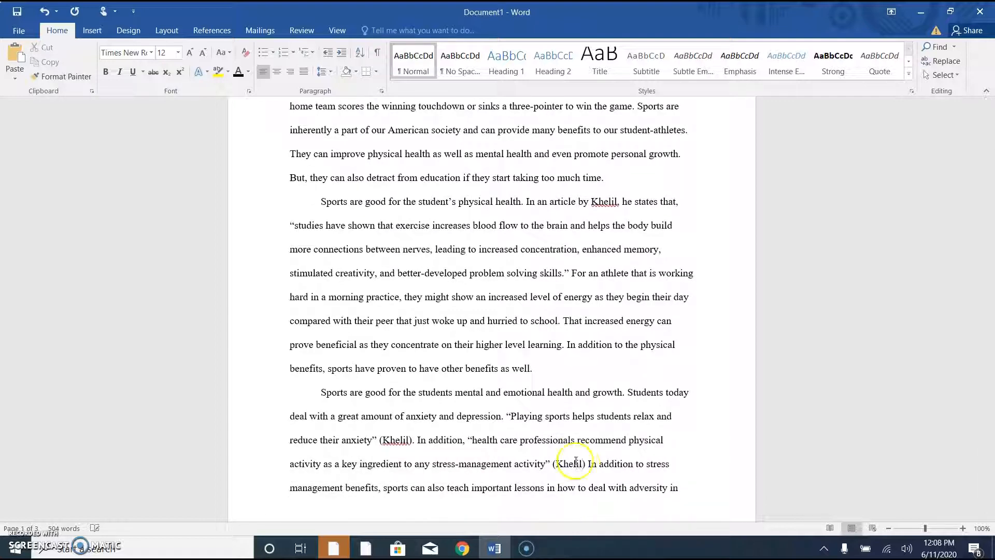
{"action": "type", "text": "."}
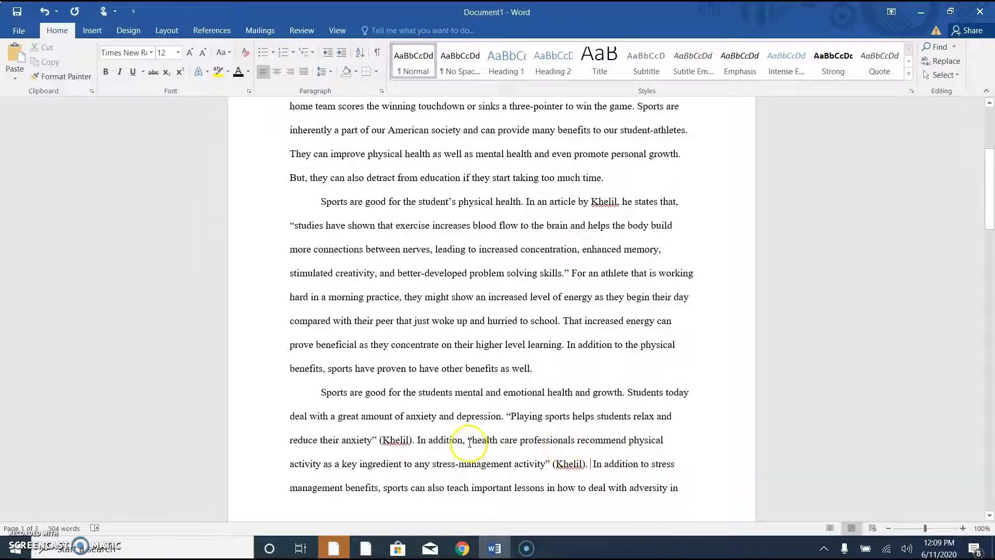
Replace "In addition" before the health care professionals quotation with "Also"
{"action": "left_click_drag", "start_coordinate": [462, 449], "coordinate": [417, 439]}
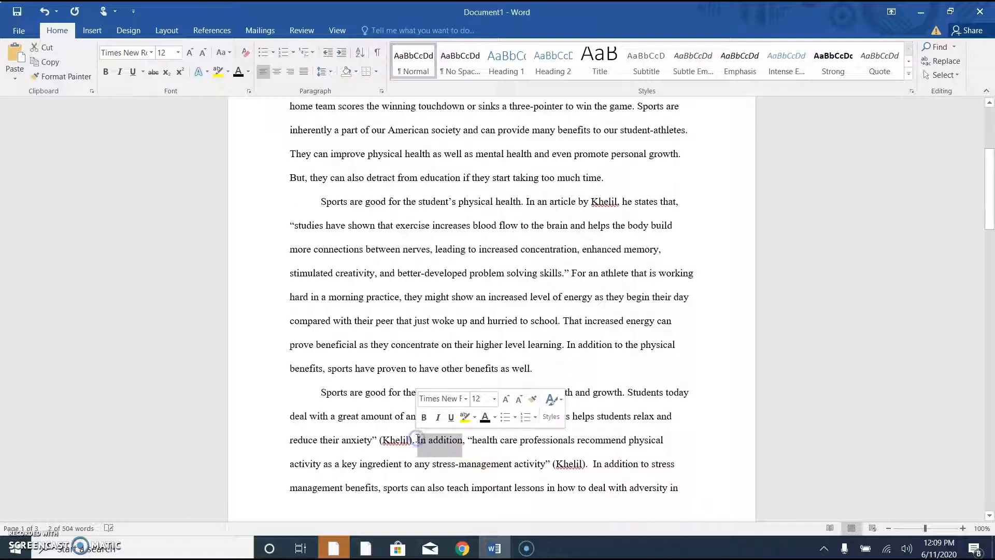
{"action": "type", "text": "Also"}
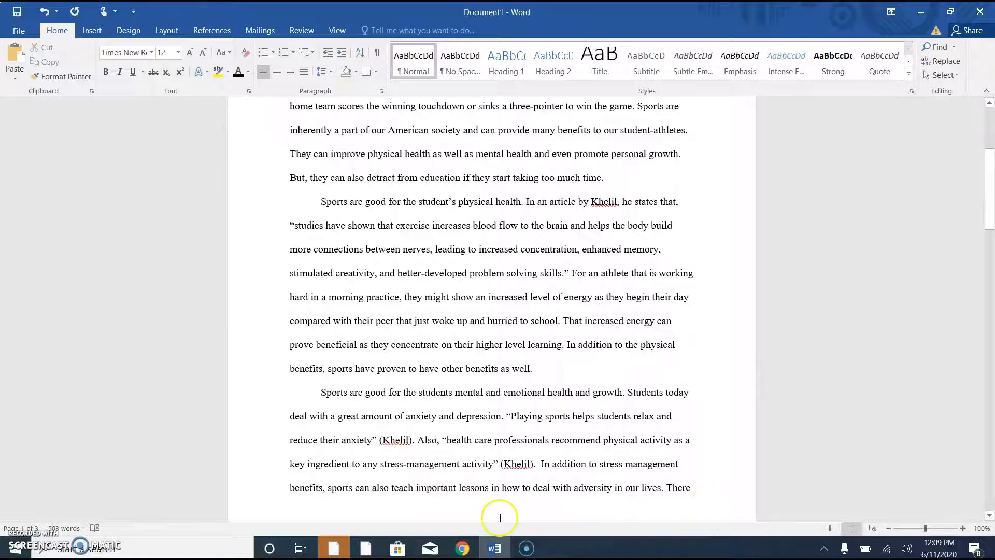
Locate the long "By mixing sports and academics" quotation in the essay and review Purdue OWL's MLA rules for short and long quotations in Chrome
{"action": "left_click_drag", "start_coordinate": [987, 203], "coordinate": [984, 195]}
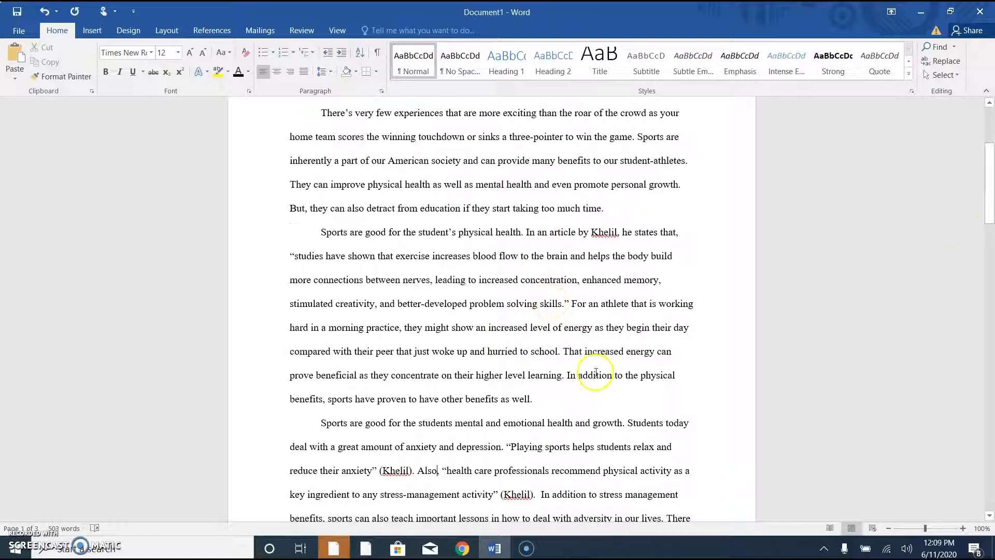
{"action": "left_click_drag", "start_coordinate": [991, 191], "coordinate": [991, 247]}
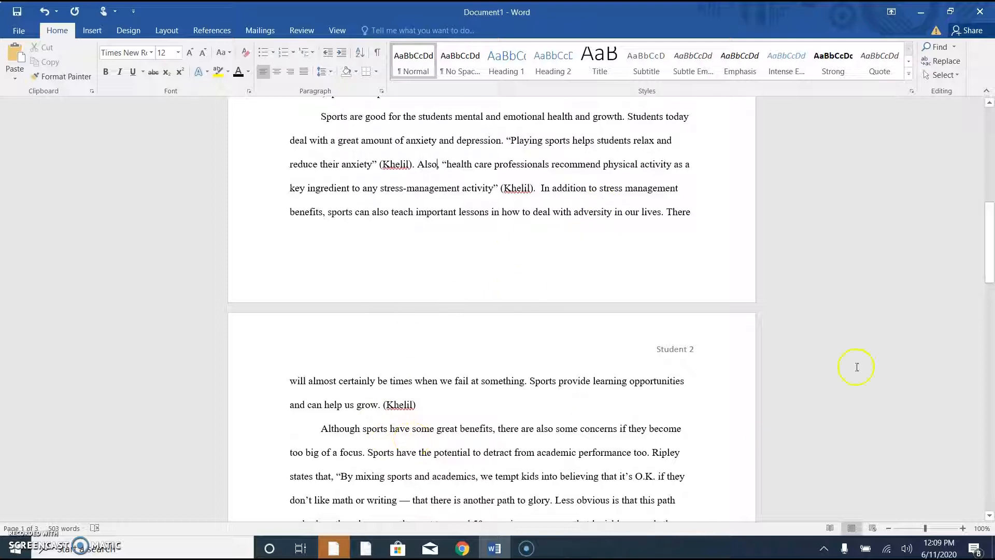
{"action": "left_click_drag", "start_coordinate": [991, 230], "coordinate": [991, 287]}
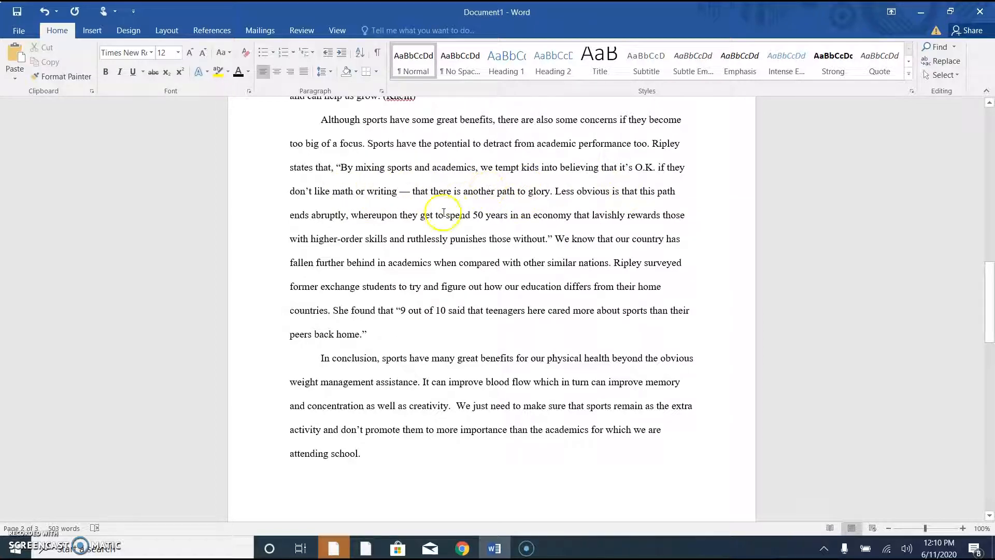
{"action": "left_click", "coordinate": [553, 239]}
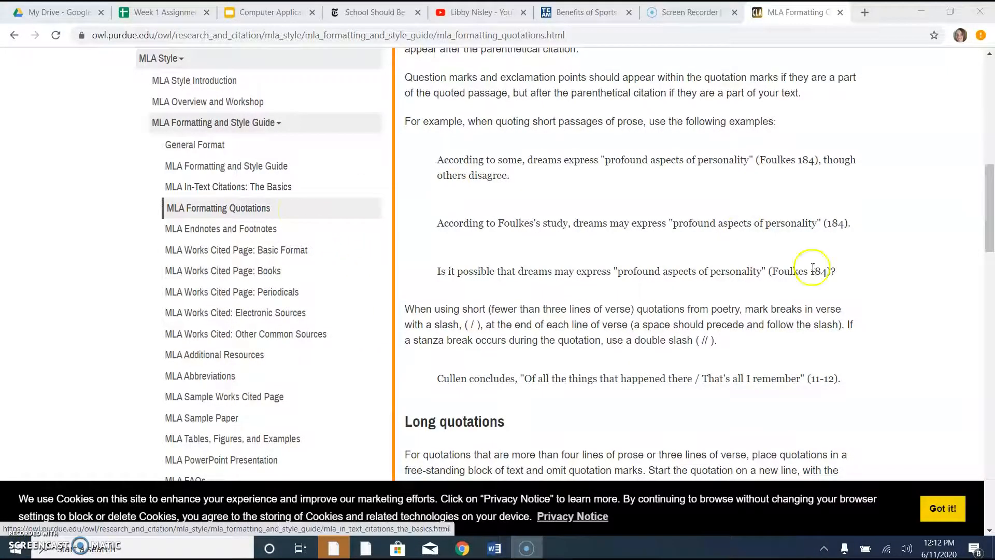
{"action": "mouse_move", "coordinate": [991, 222]}
{"action": "left_mouse_down"}
{"action": "mouse_move", "coordinate": [991, 193]}
{"action": "mouse_move", "coordinate": [991, 223]}
{"action": "left_mouse_up"}
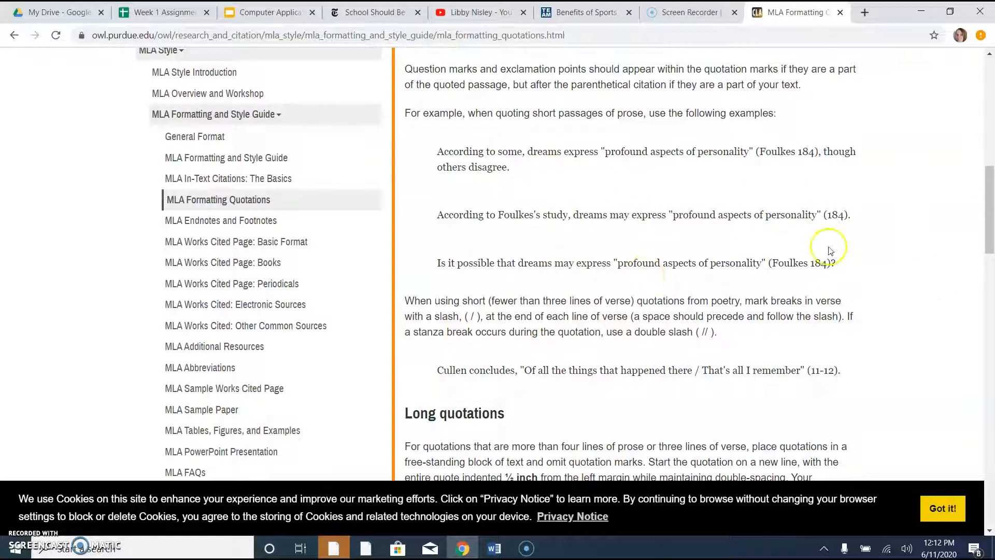
{"action": "left_click_drag", "start_coordinate": [991, 221], "coordinate": [991, 275]}
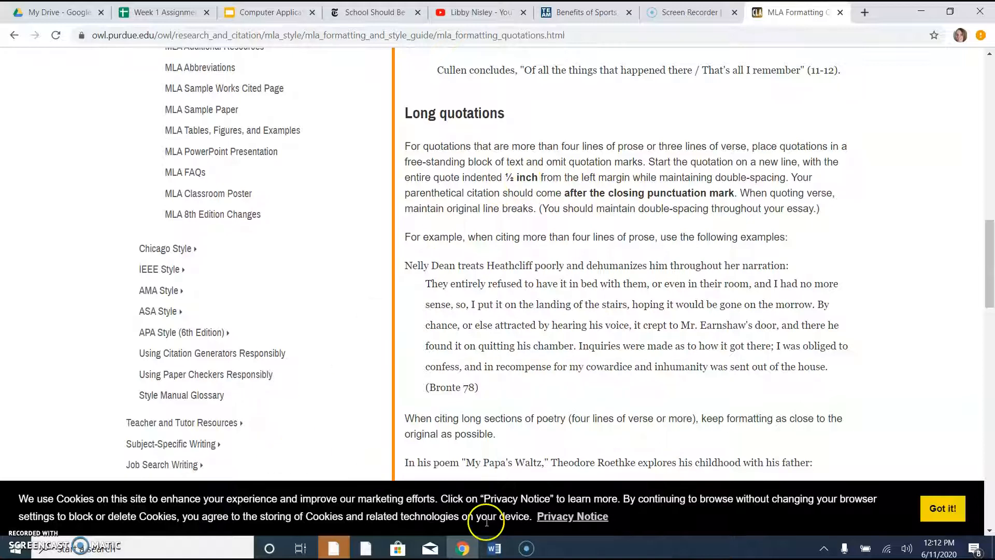
Return to Word and set the "By mixing sports and academics" quotation as its own paragraph without quotation marks
{"action": "left_click", "coordinate": [491, 553]}
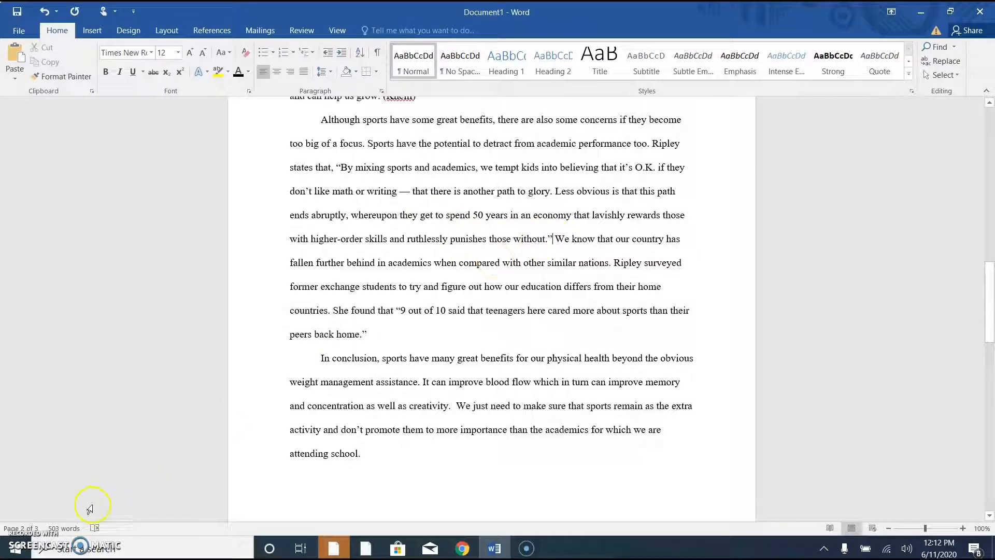
{"action": "left_click", "coordinate": [337, 168]}
{"action": "key", "text": "Return"}
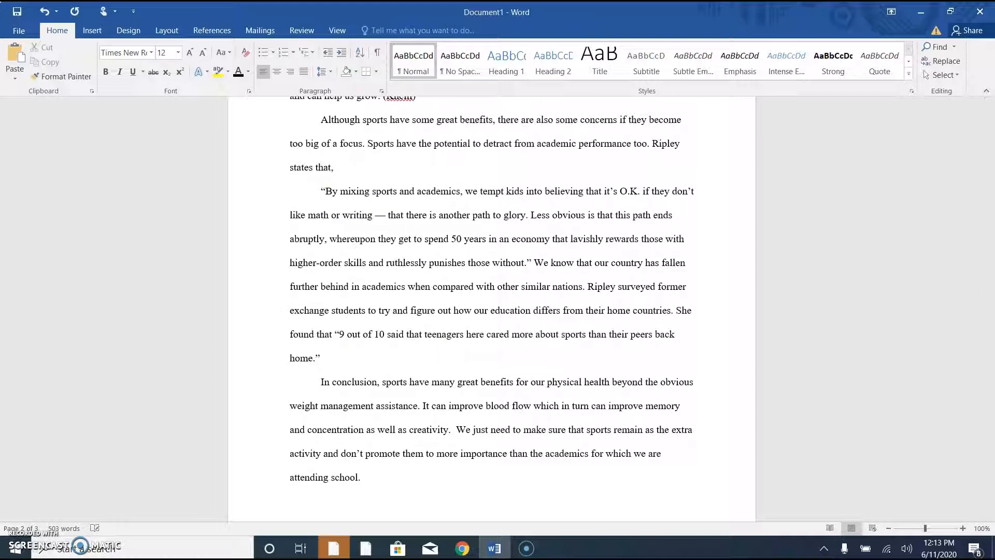
{"action": "left_click", "coordinate": [323, 193]}
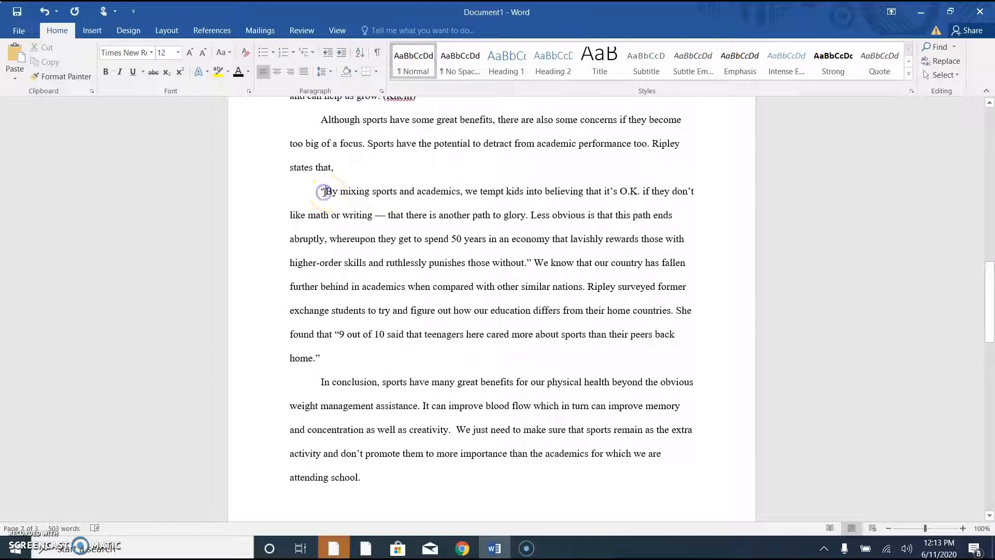
{"action": "key", "text": "Delete"}
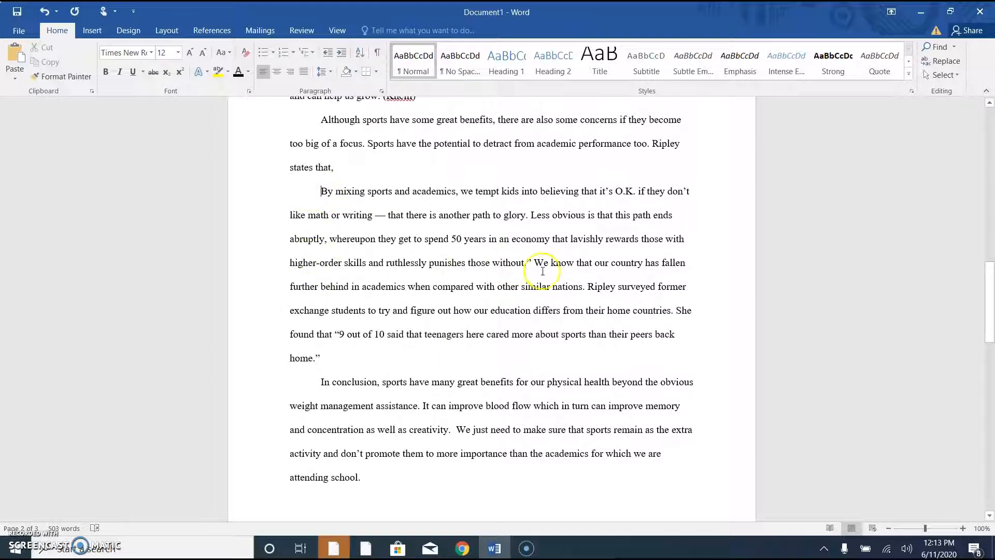
{"action": "key", "text": "BackSpace"}
{"action": "key", "text": "BackSpace"}
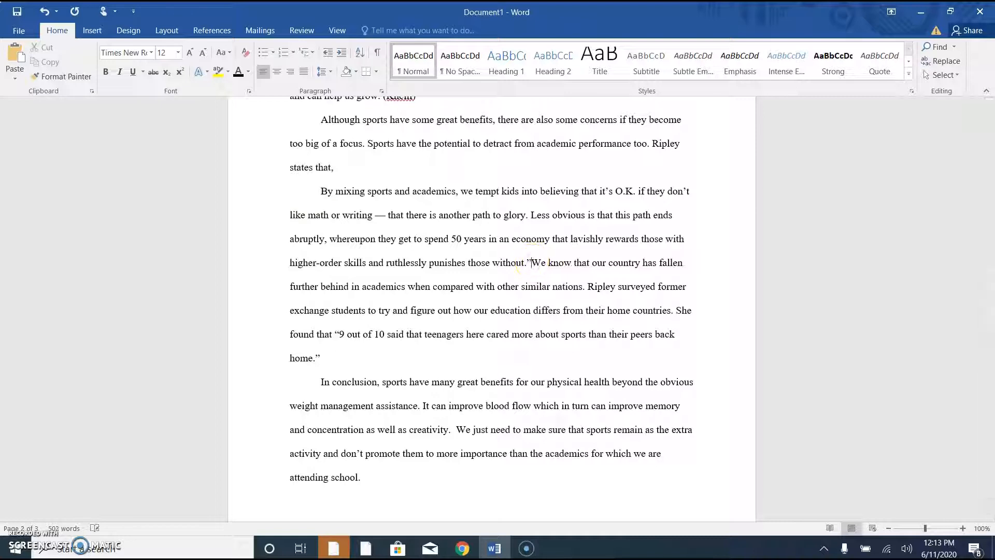
{"action": "key", "text": "Return"}
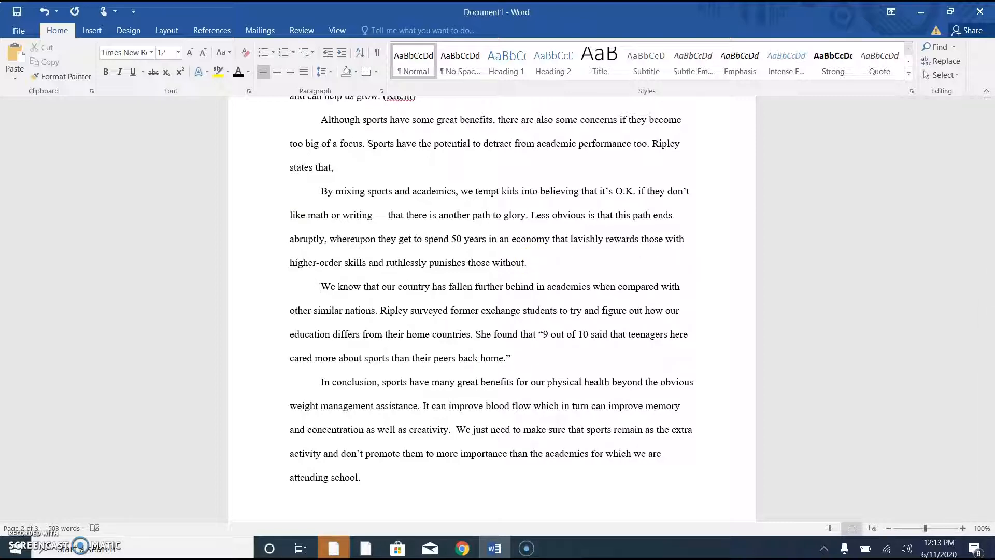
Remove the block quotation's first-line indent, indent the whole quotation one level from the left margin, and place the cursor at its end
{"action": "left_click_drag", "start_coordinate": [578, 262], "coordinate": [309, 187]}
{"action": "left_click", "coordinate": [310, 179]}
{"action": "left_click", "coordinate": [321, 195]}
{"action": "key", "text": "BackSpace"}
{"action": "left_click_drag", "start_coordinate": [537, 265], "coordinate": [278, 185]}
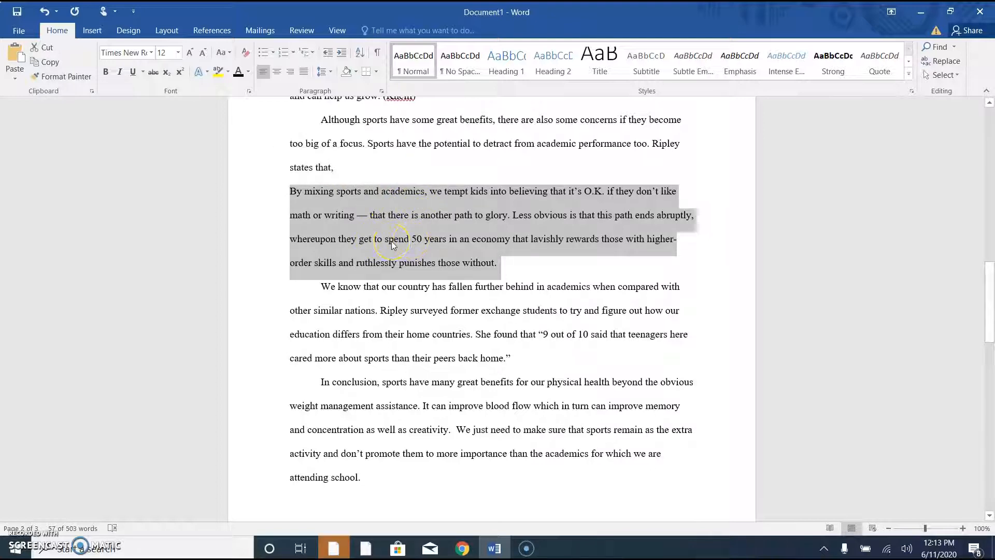
{"action": "key", "text": "Tab"}
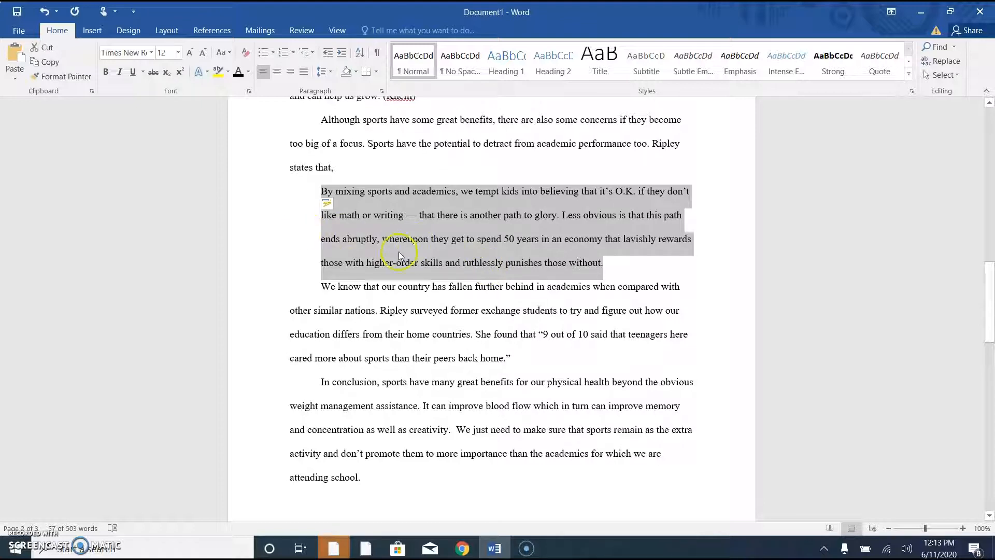
{"action": "left_click", "coordinate": [627, 264]}
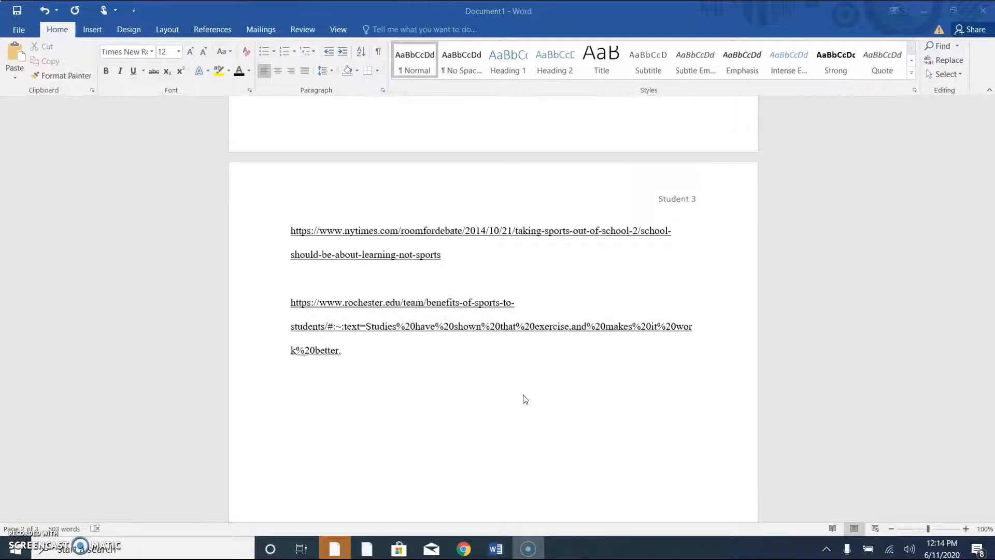
Copy the nytimes.com source URL from the last page of the essay
{"action": "left_click", "coordinate": [448, 263]}
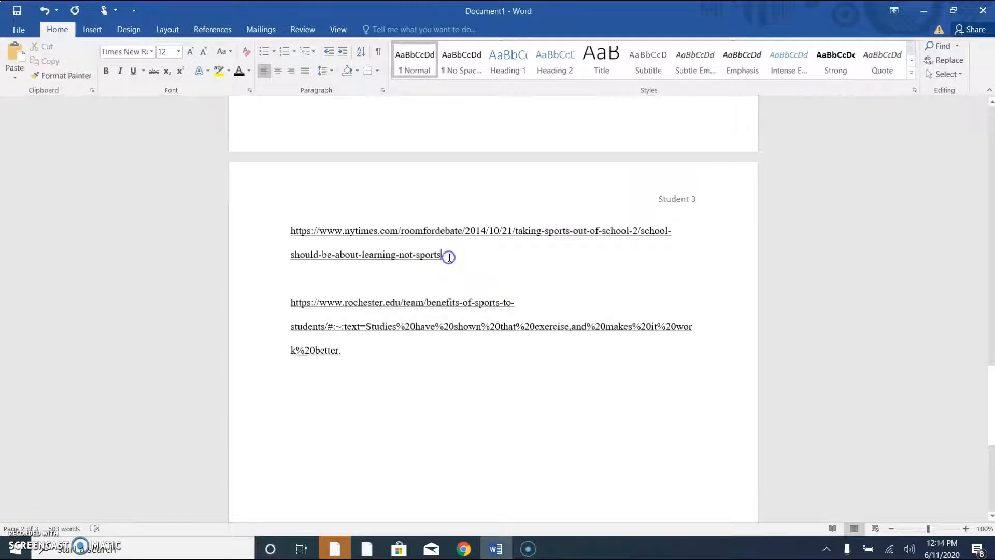
{"action": "left_click_drag", "start_coordinate": [448, 256], "coordinate": [279, 233]}
{"action": "key", "text": "ctrl+c"}
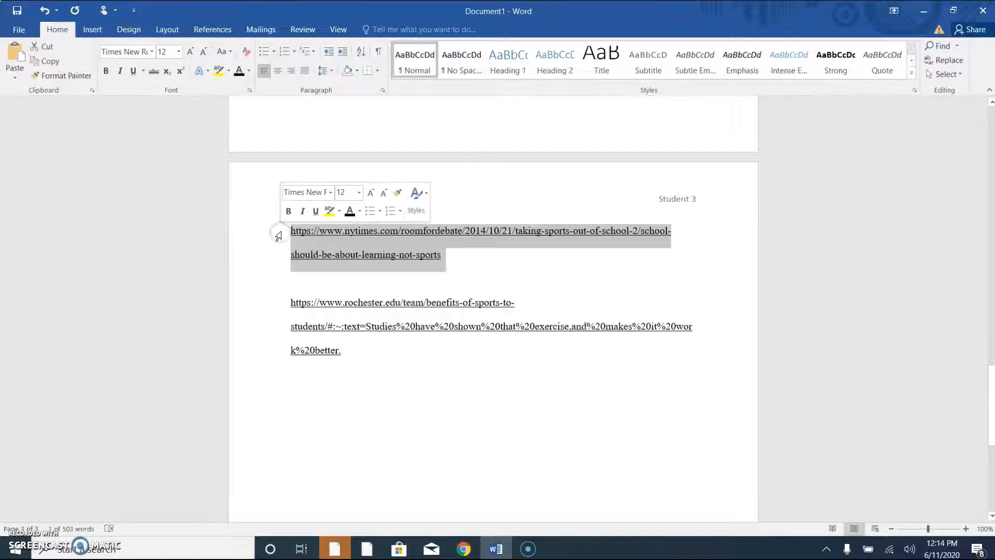
Switch to Chrome, search for "citation machine mla" in a new tab, and open Citation Machine's MLA website citation form
{"action": "left_click", "coordinate": [463, 549]}
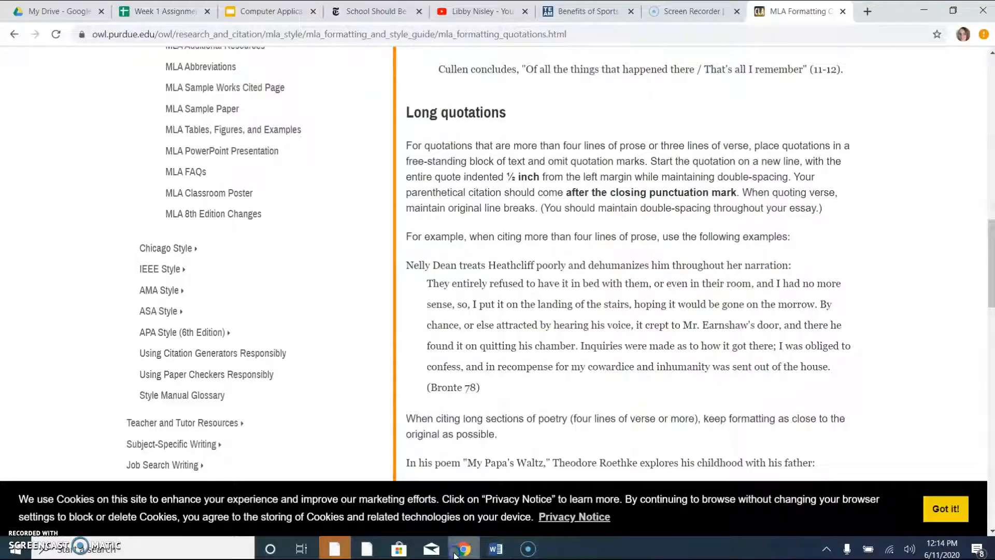
{"action": "left_click", "coordinate": [869, 11]}
{"action": "left_click", "coordinate": [700, 33]}
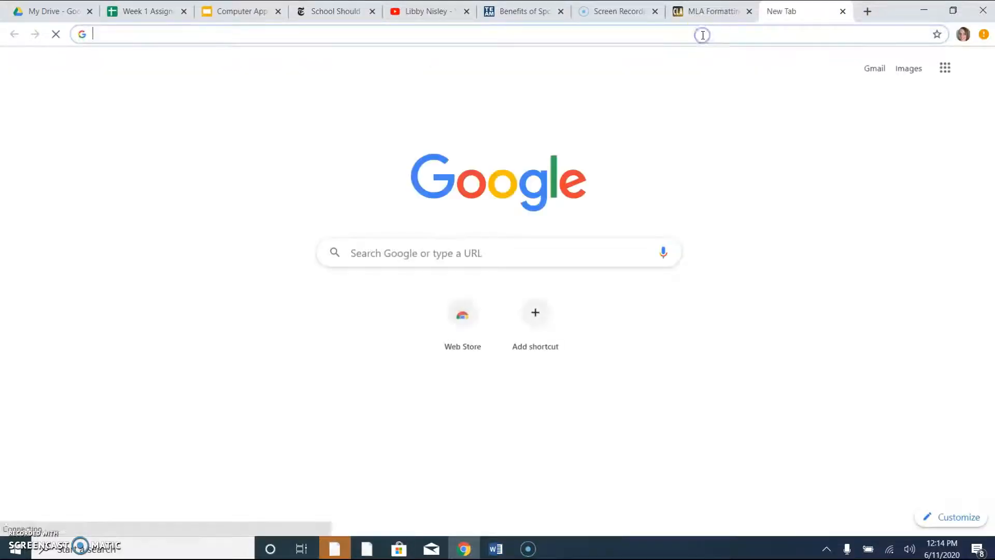
{"action": "type", "text": "citation machine"}
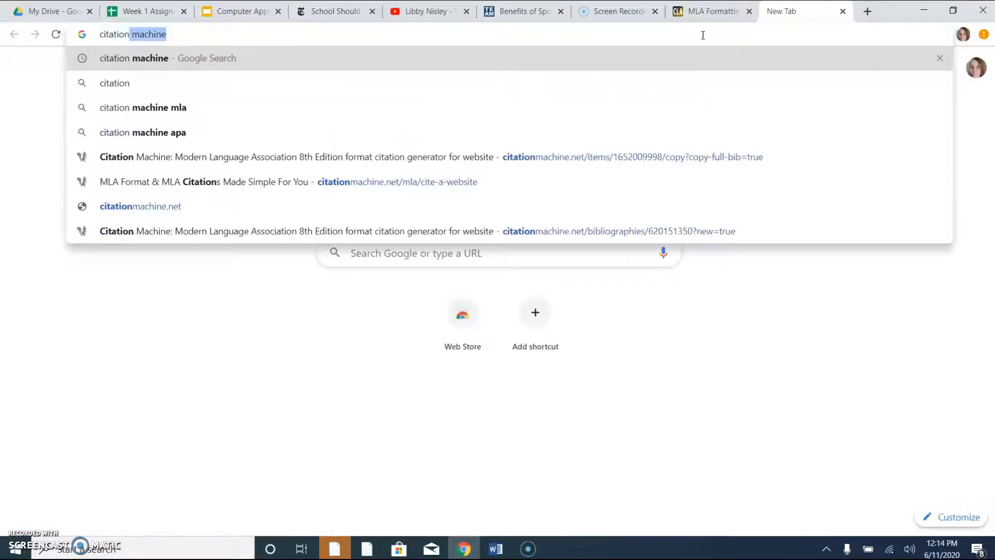
{"action": "left_click", "coordinate": [340, 108]}
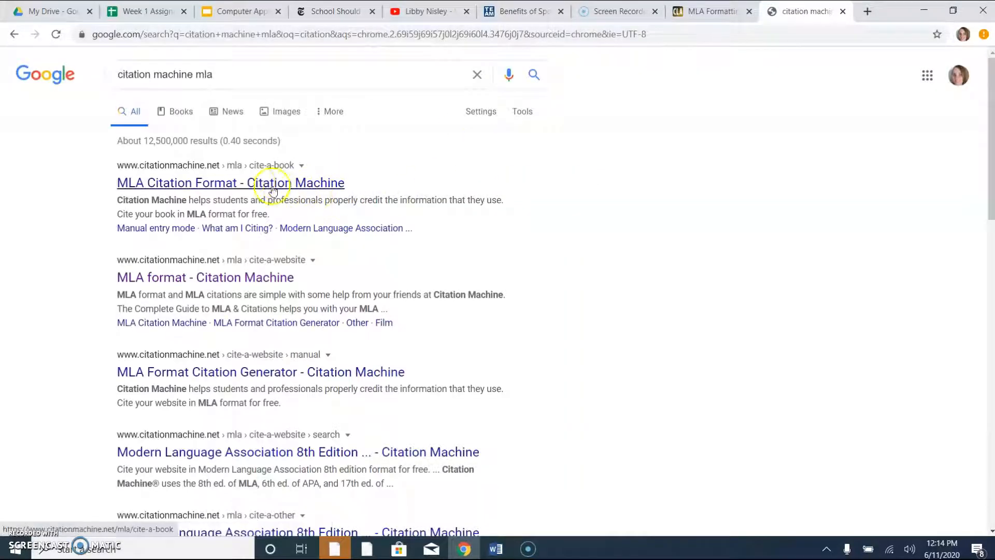
{"action": "left_click", "coordinate": [253, 183]}
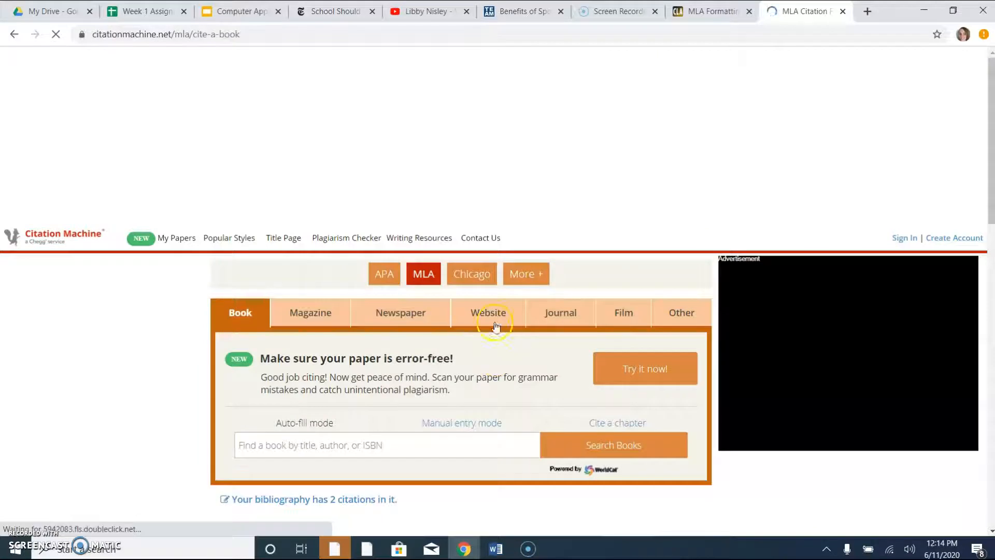
{"action": "left_click", "coordinate": [493, 316]}
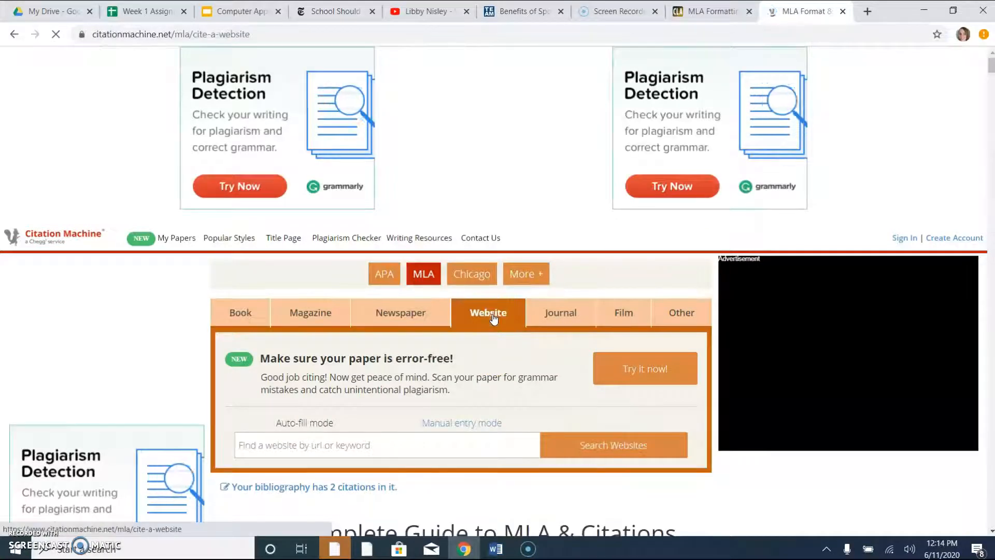
Look up the copied nytimes.com URL in Citation Machine, select the "Who Needs Football?" result, and continue to the final citation form
{"action": "left_click", "coordinate": [342, 444]}
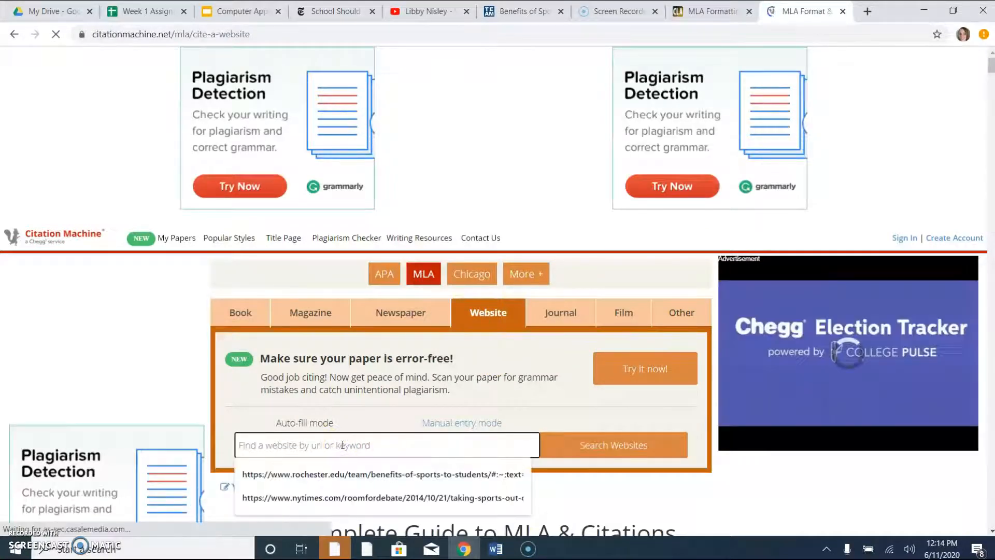
{"action": "key", "text": "ctrl+v"}
{"action": "left_click", "coordinate": [600, 446]}
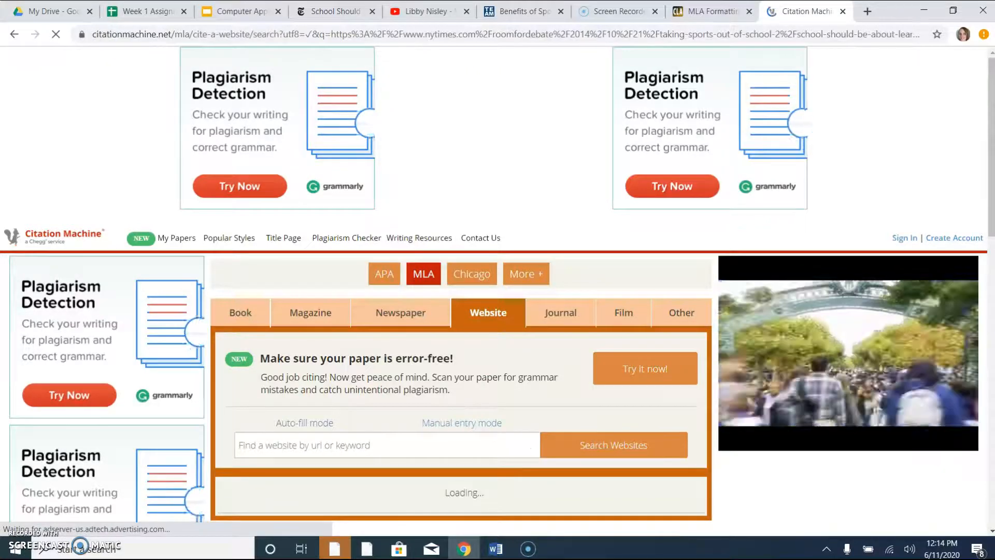
{"action": "scroll", "coordinate": [597, 420], "scroll_direction": "down", "scroll_amount": 2}
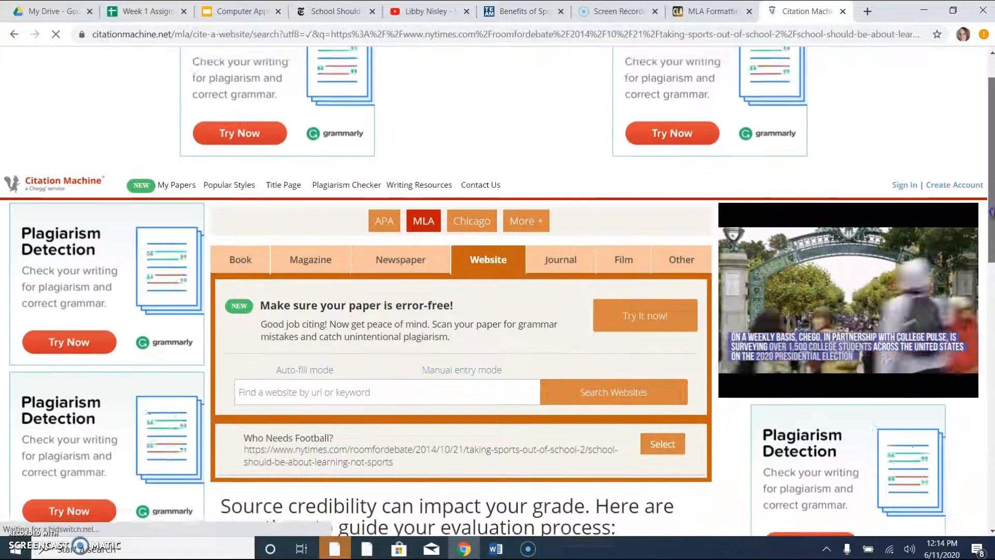
{"action": "left_click", "coordinate": [663, 422]}
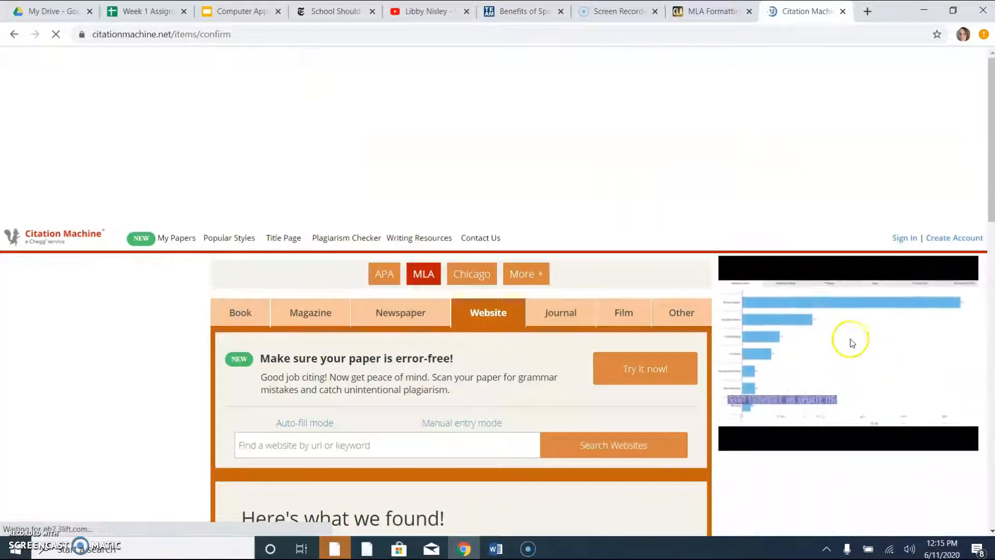
{"action": "scroll", "coordinate": [990, 171], "scroll_direction": "down", "scroll_amount": 5}
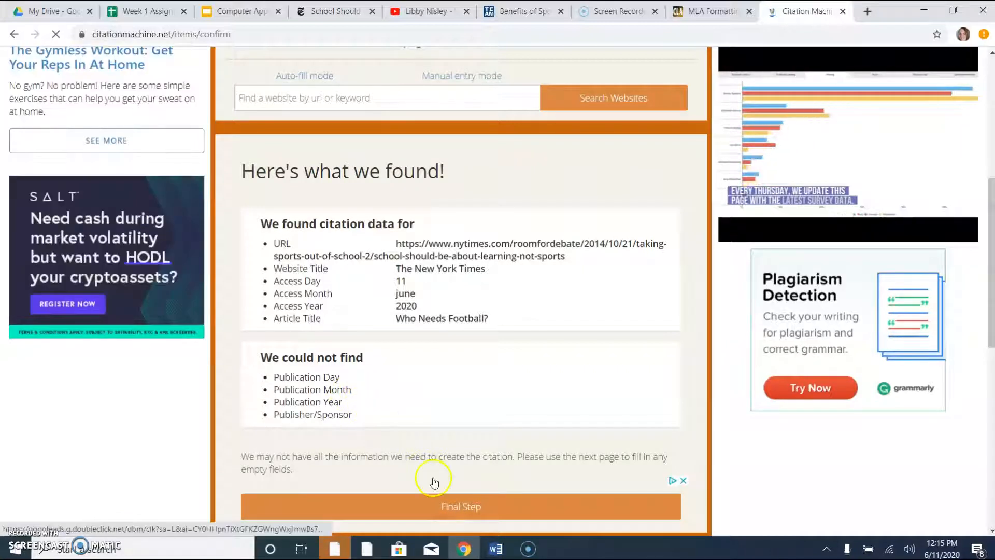
{"action": "left_click", "coordinate": [450, 512]}
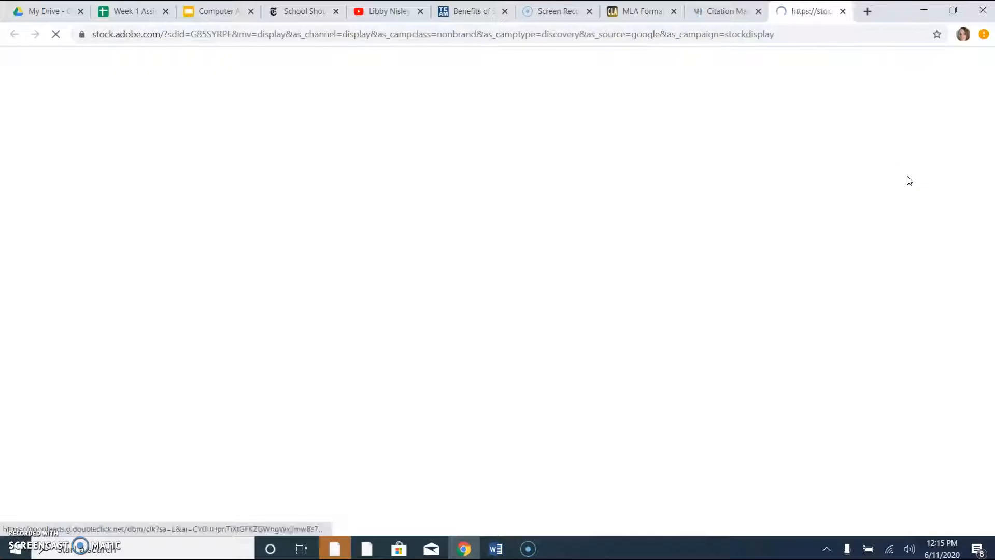
{"action": "left_click", "coordinate": [746, 154]}
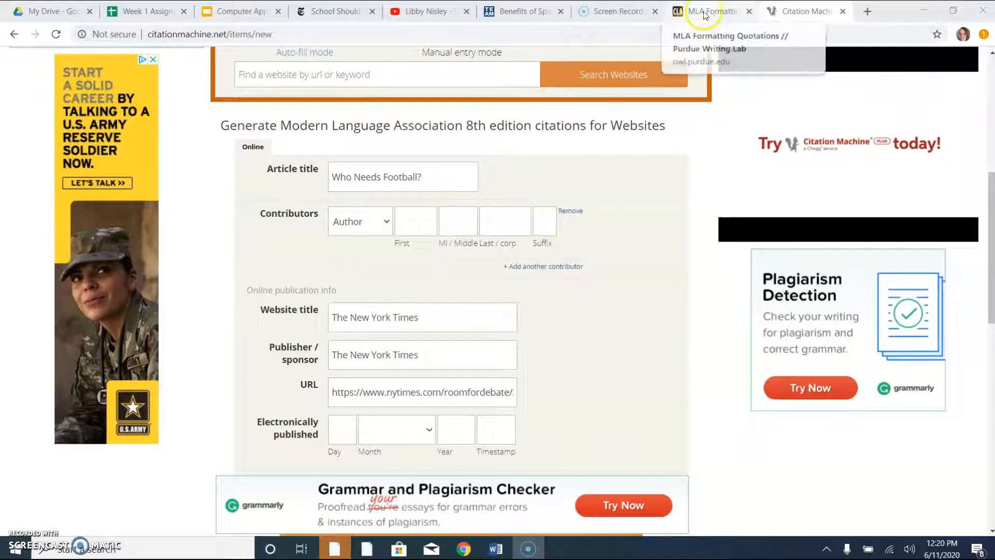
Copy the headline "School Should Be About Learning, Not Sports" from the open New York Times article
{"action": "left_click", "coordinate": [524, 12]}
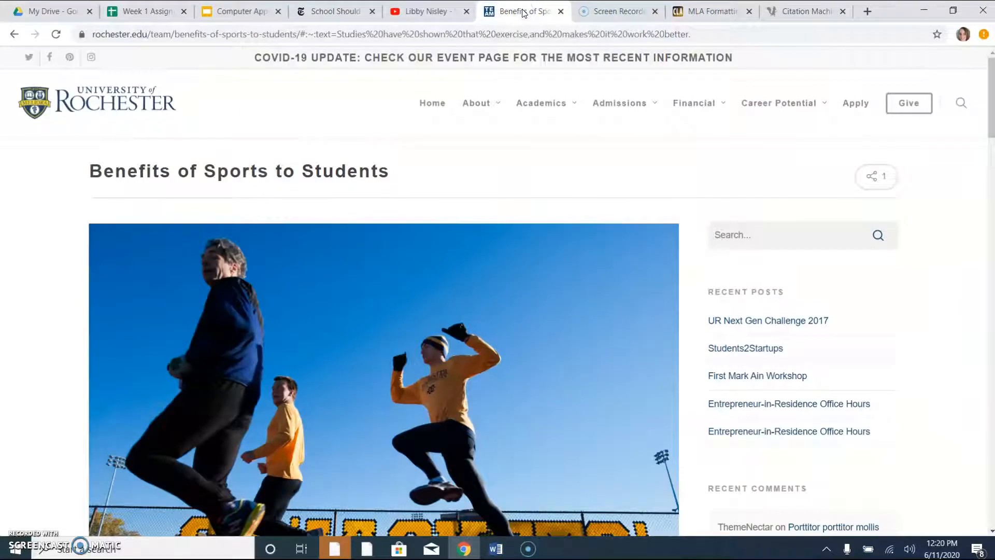
{"action": "left_click", "coordinate": [342, 12]}
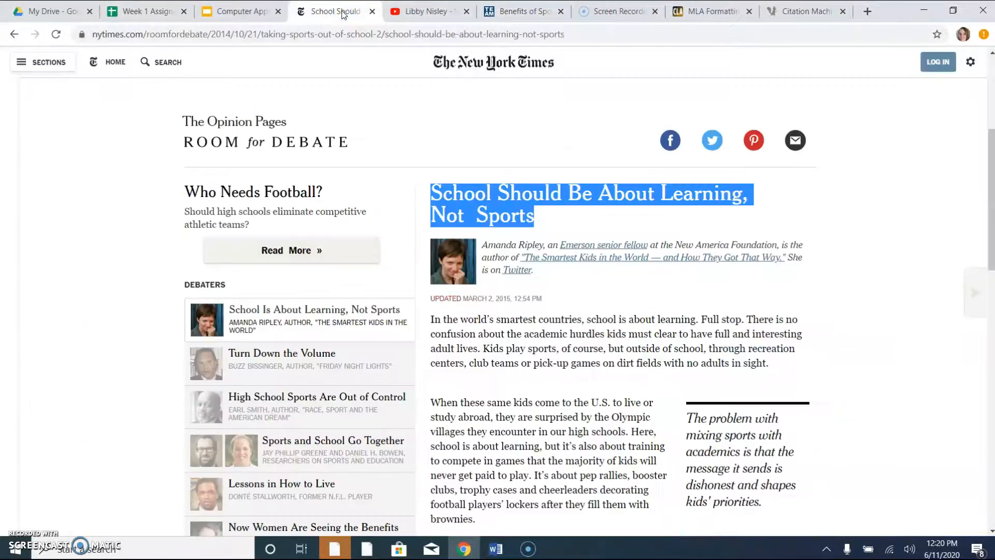
{"action": "left_click", "coordinate": [606, 223]}
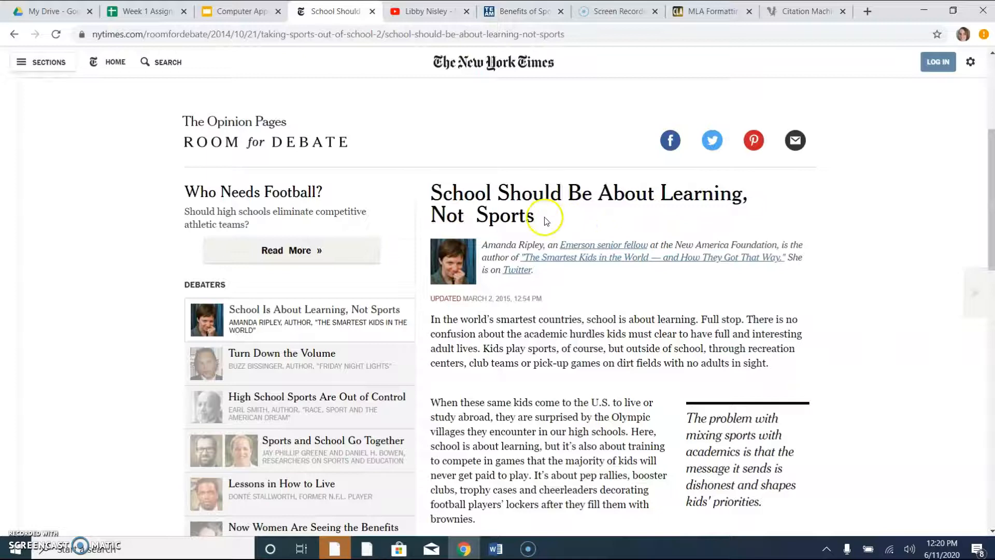
{"action": "left_click_drag", "start_coordinate": [534, 217], "coordinate": [429, 191]}
{"action": "key", "text": "ctrl+c"}
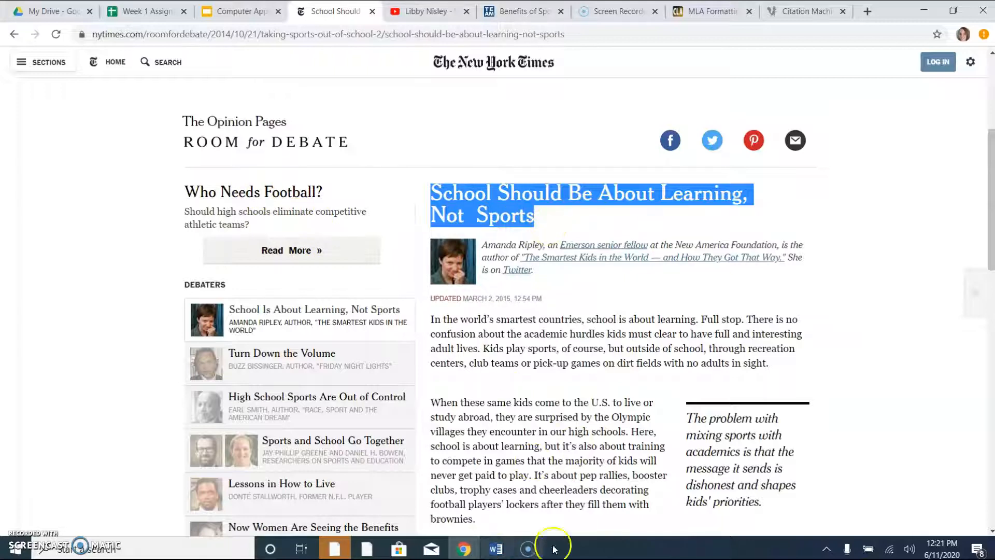
Replace the article title in the Citation Machine form with the copied headline "School Should Be About Learning, Not Sports"
{"action": "mouse_move", "coordinate": [523, 553]}
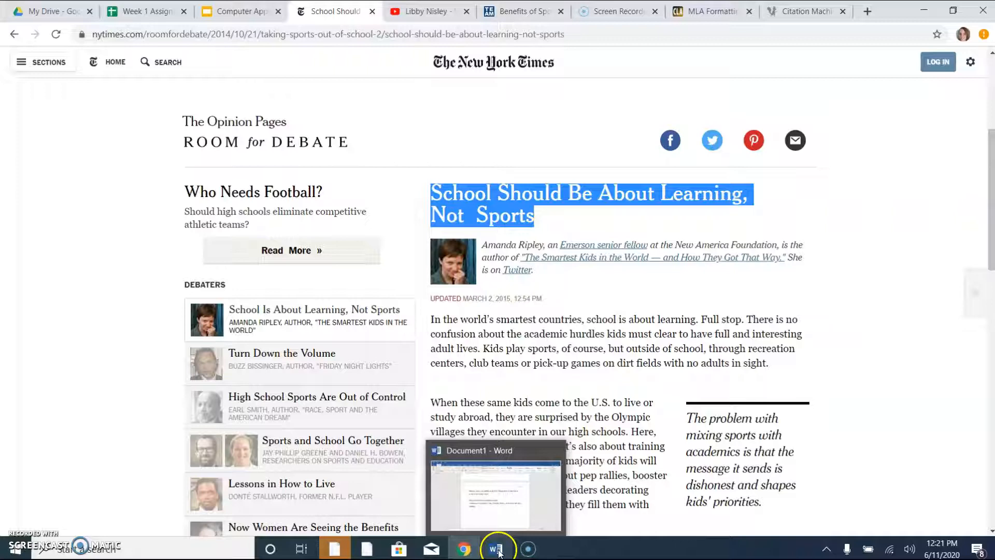
{"action": "mouse_move", "coordinate": [464, 552]}
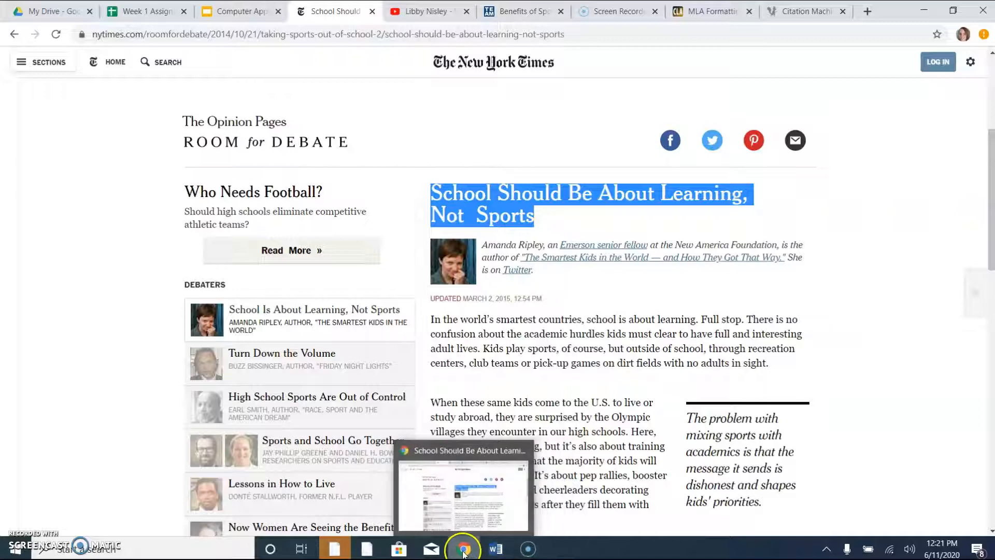
{"action": "left_click", "coordinate": [716, 6]}
{"action": "left_click", "coordinate": [793, 11]}
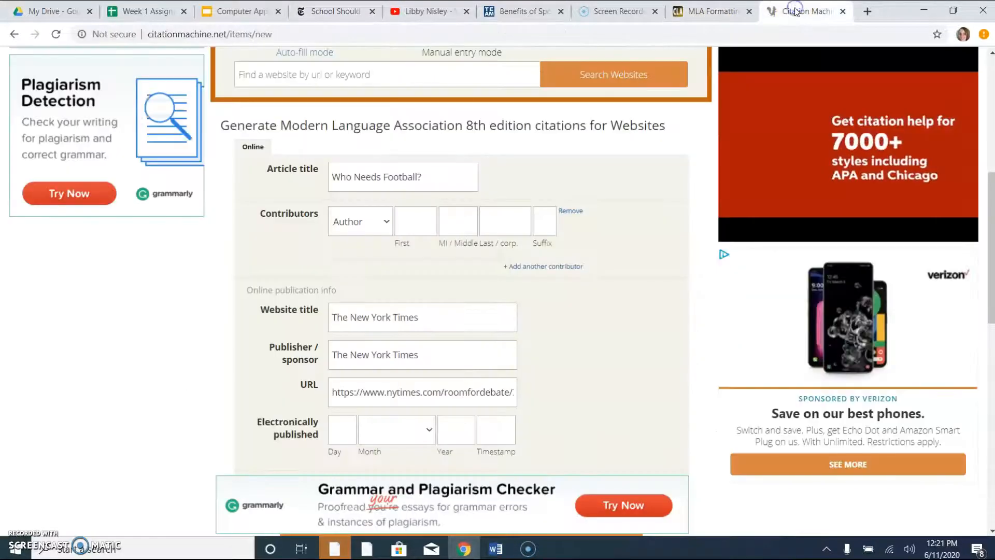
{"action": "left_click", "coordinate": [456, 175]}
{"action": "key", "text": "ctrl+a"}
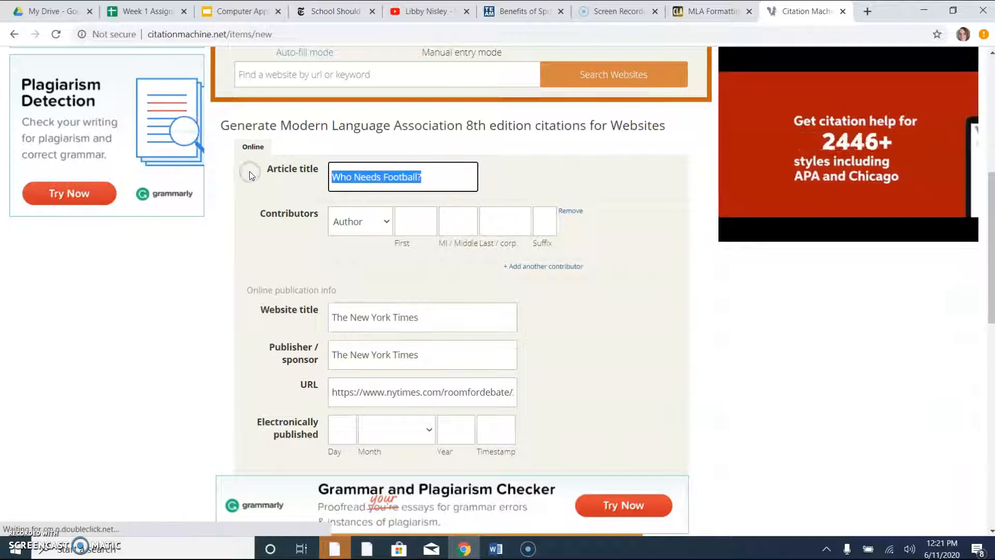
{"action": "key", "text": "ctrl+v"}
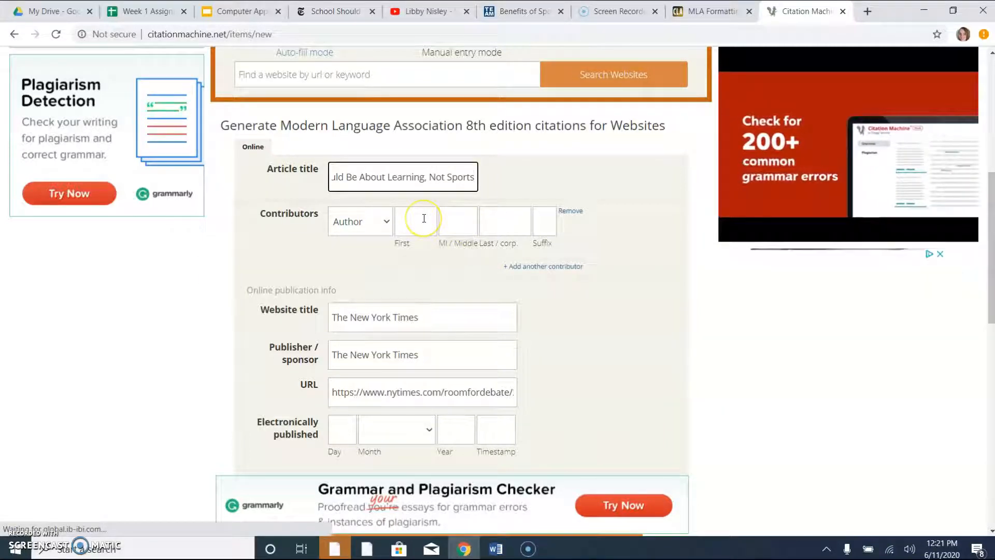
Check the author on the New York Times article and enter the author's first and last name as the citation's contributor
{"action": "left_click", "coordinate": [342, 11]}
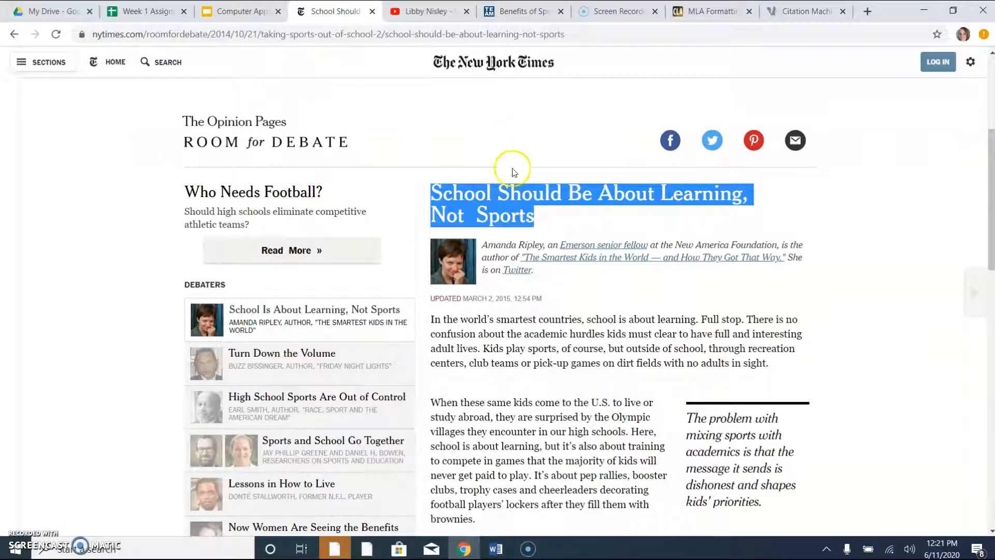
{"action": "left_click", "coordinate": [793, 10]}
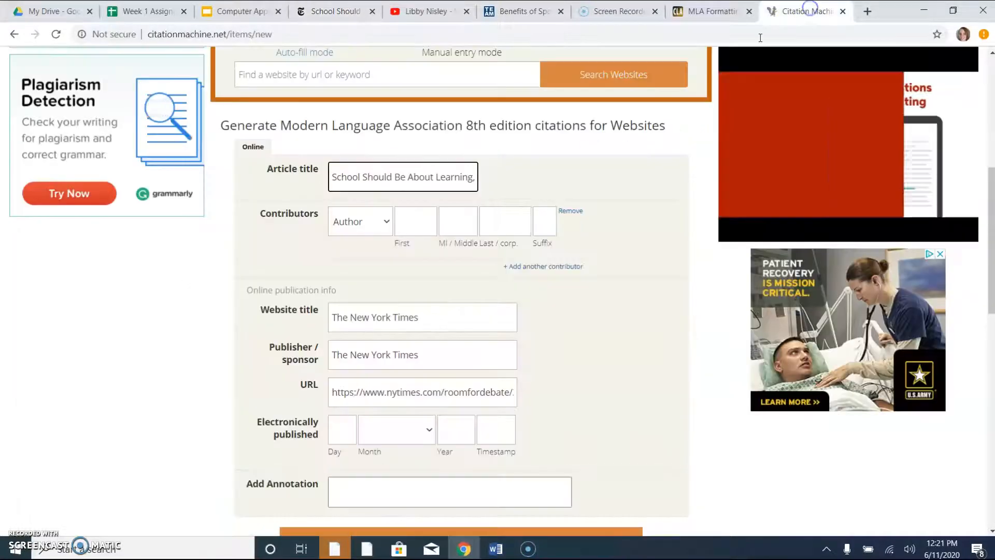
{"action": "left_click", "coordinate": [408, 219]}
{"action": "type", "text": "Ama"}
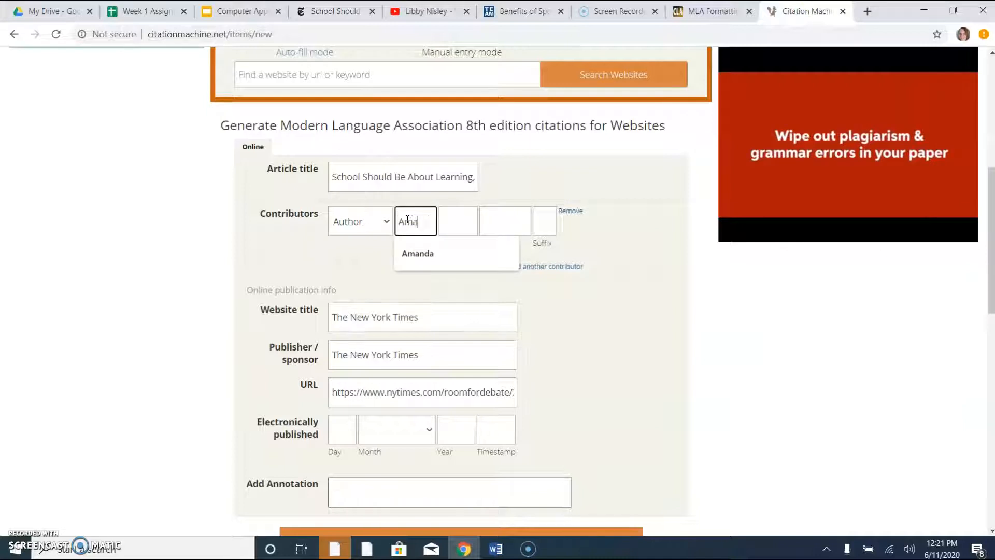
{"action": "type", "text": "nda"}
{"action": "key", "text": "Tab"}
{"action": "key", "text": "Tab"}
{"action": "type", "text": "Ripley"}
{"action": "left_click", "coordinate": [598, 365]}
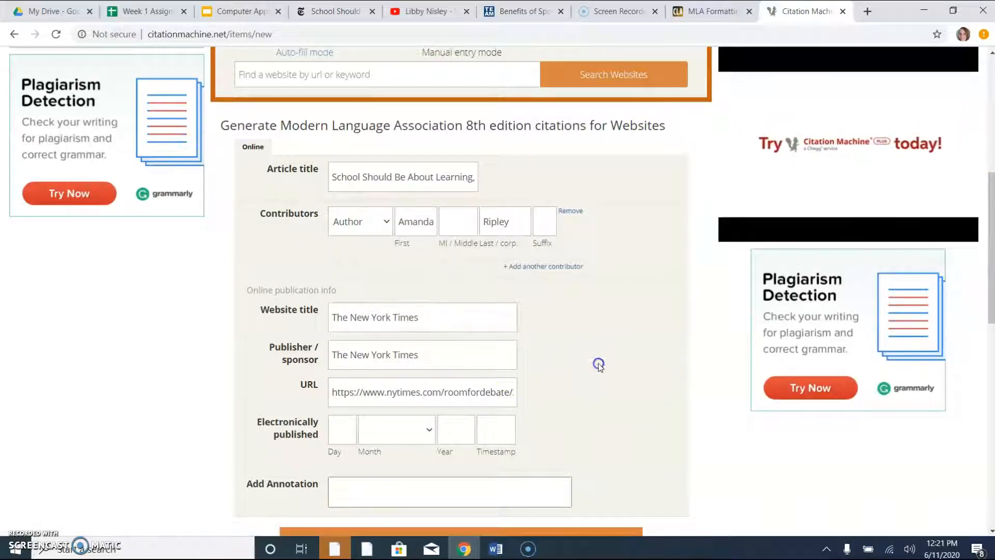
Check the article's date, set the electronic publication date to 2 March 2015, and generate the citation
{"action": "left_click", "coordinate": [512, 419]}
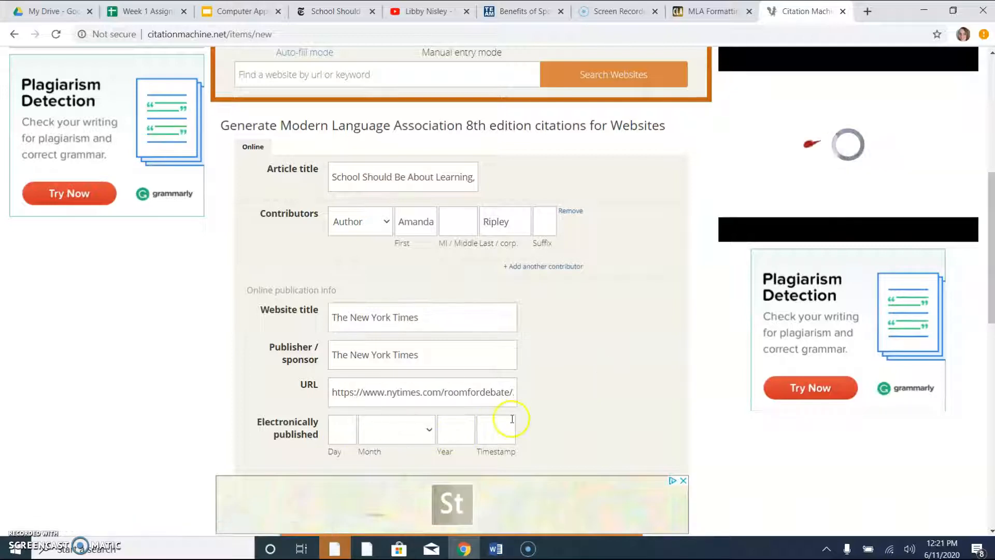
{"action": "left_click", "coordinate": [322, 13]}
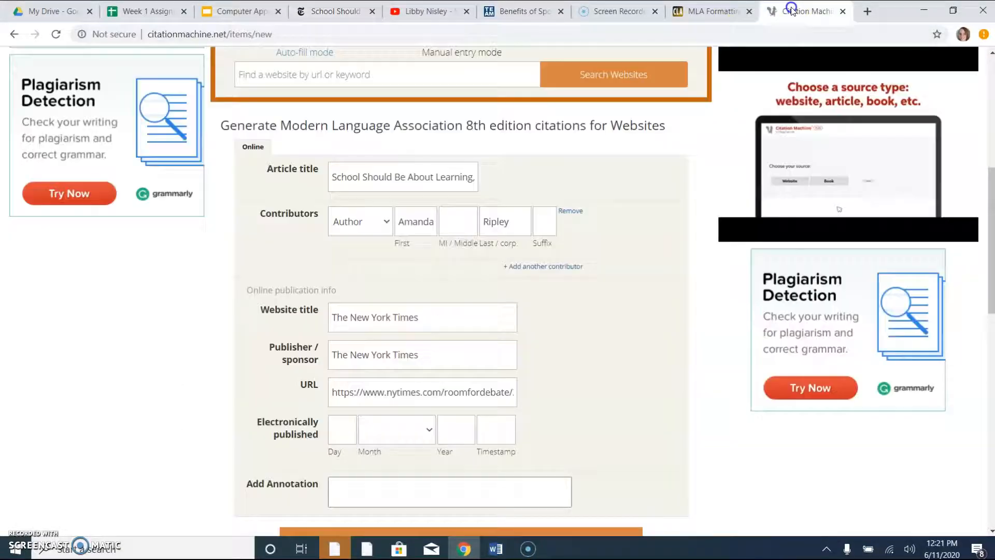
{"action": "left_click", "coordinate": [788, 11]}
{"action": "left_click", "coordinate": [343, 435]}
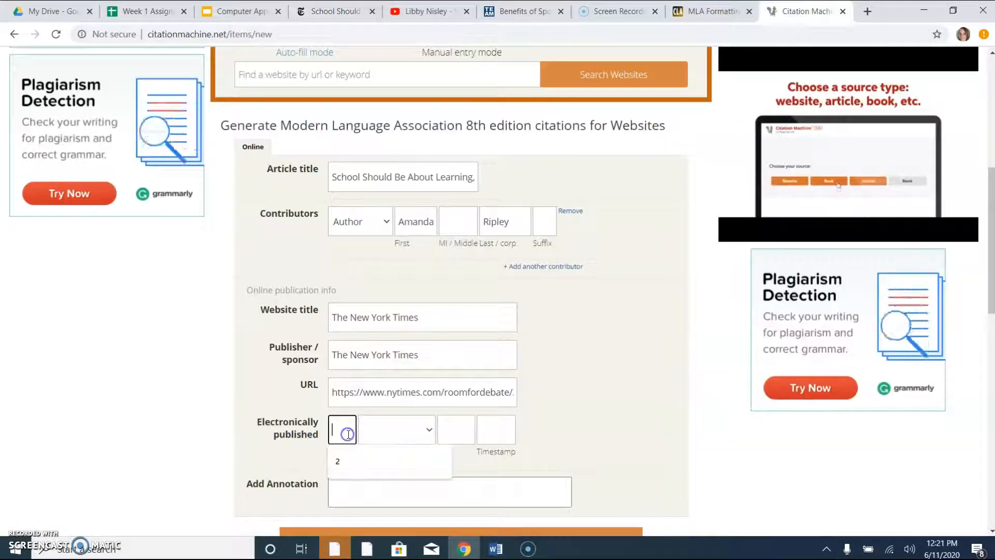
{"action": "type", "text": "2"}
{"action": "left_click", "coordinate": [413, 427]}
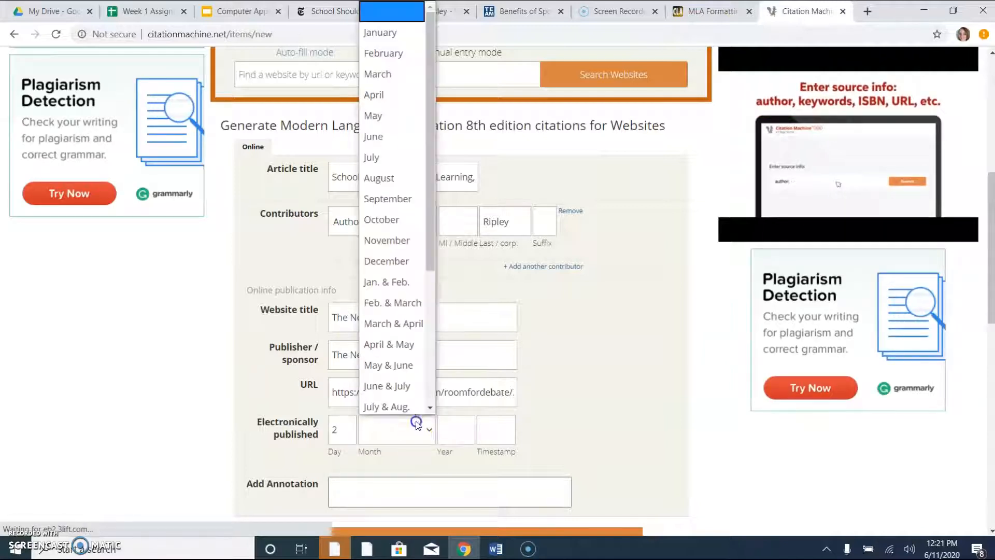
{"action": "left_click", "coordinate": [413, 72]}
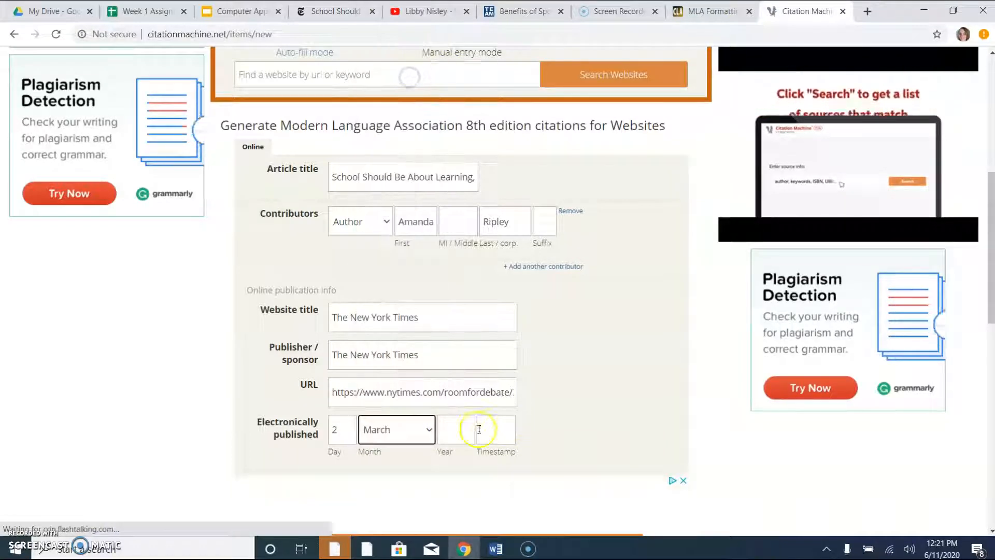
{"action": "left_click", "coordinate": [461, 430]}
{"action": "type", "text": "2015"}
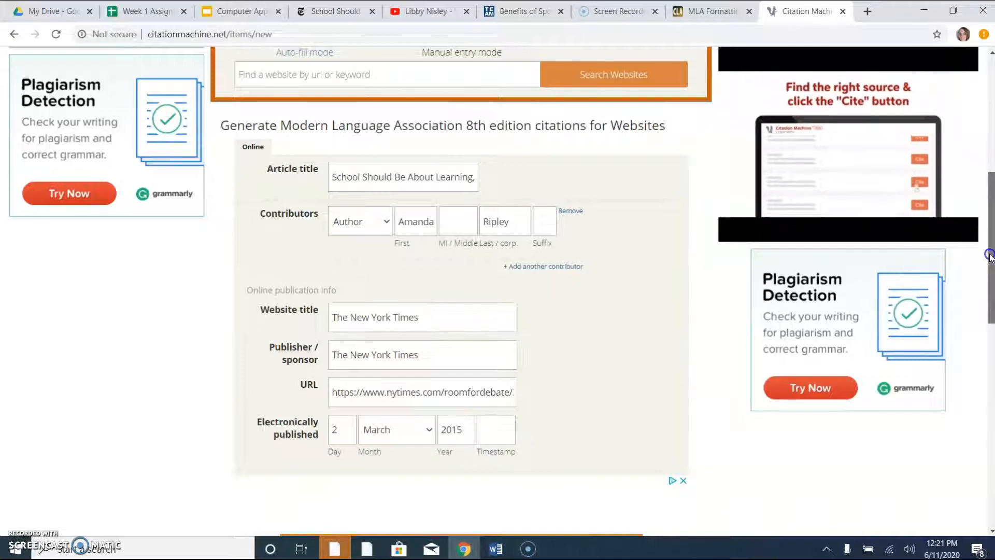
{"action": "left_click_drag", "start_coordinate": [990, 255], "coordinate": [986, 301]}
{"action": "left_click", "coordinate": [527, 416]}
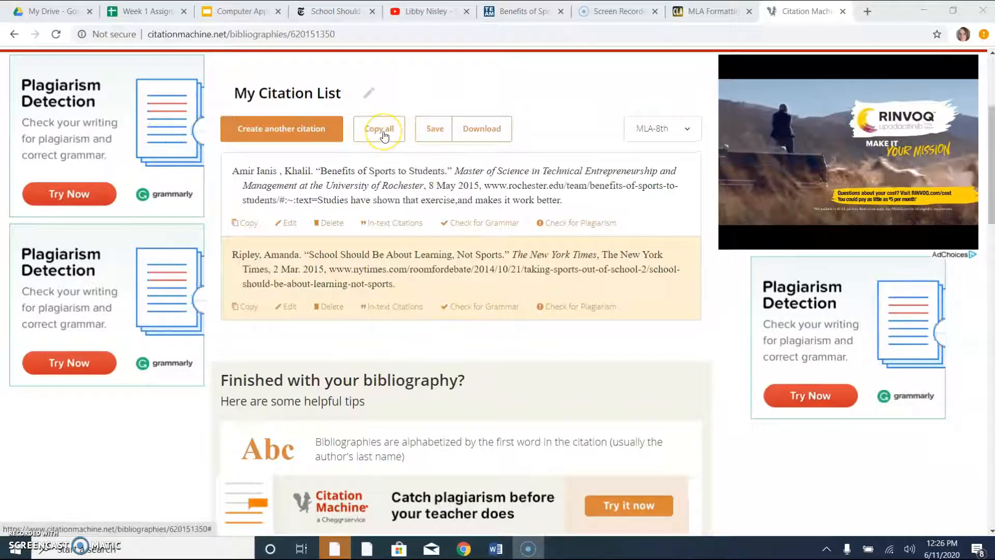
Copy all citations from the Citation Machine list and paste them onto the essay's last page in Word
{"action": "left_click", "coordinate": [384, 136]}
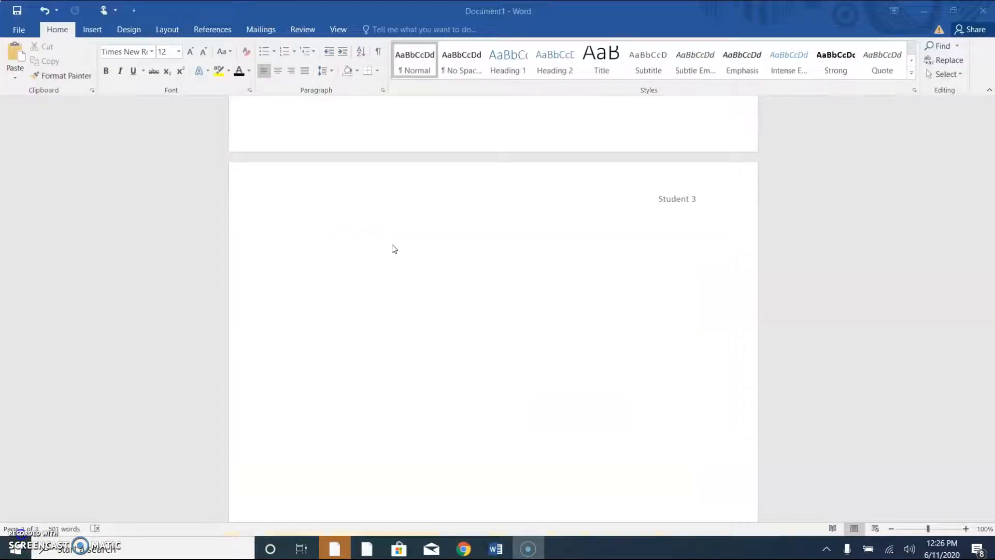
{"action": "left_click", "coordinate": [392, 245]}
{"action": "key", "text": "ctrl+v"}
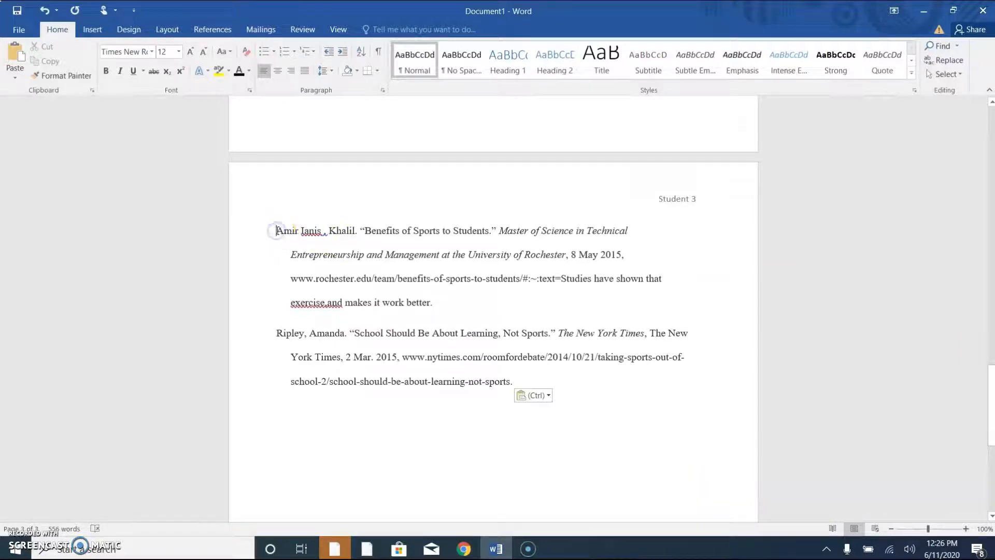
Add a centred "Works Cited" heading on its own line above the first citation on the last page
{"action": "key", "text": "Return"}
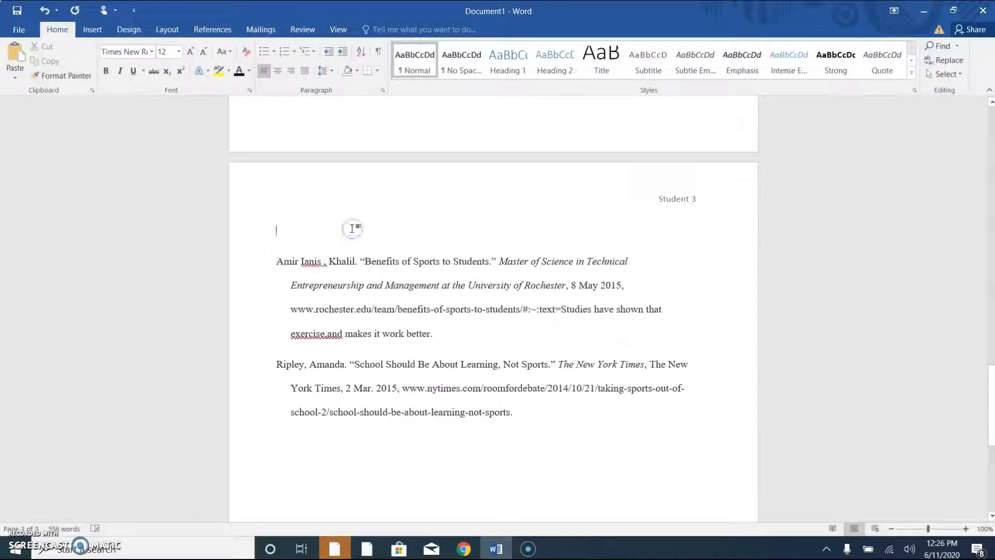
{"action": "type", "text": "Works Cited"}
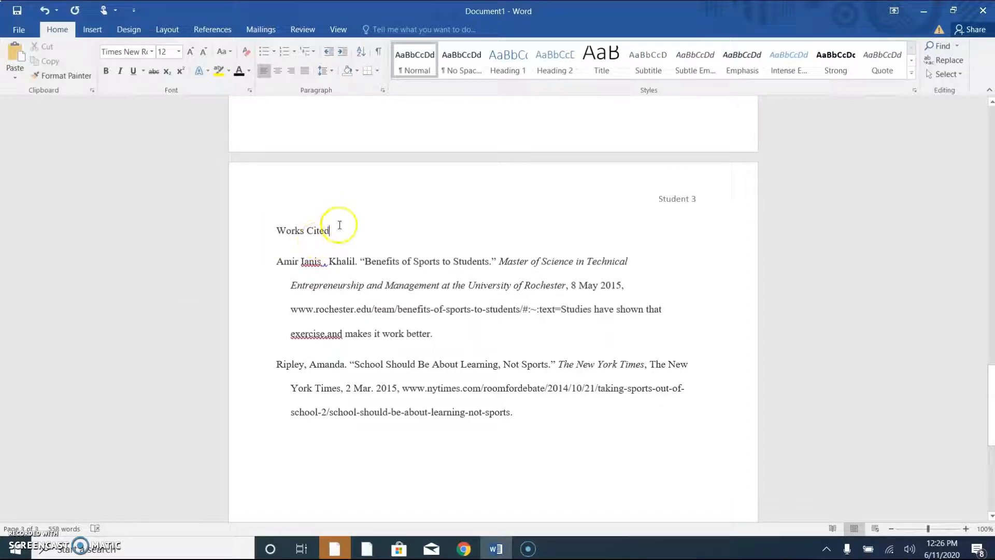
{"action": "left_click_drag", "start_coordinate": [340, 228], "coordinate": [262, 244]}
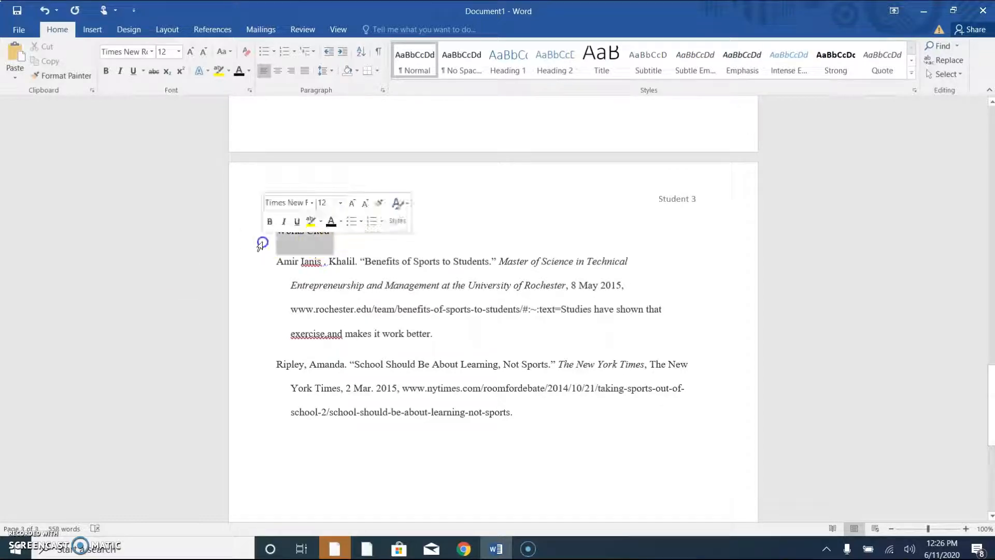
{"action": "left_click", "coordinate": [279, 72]}
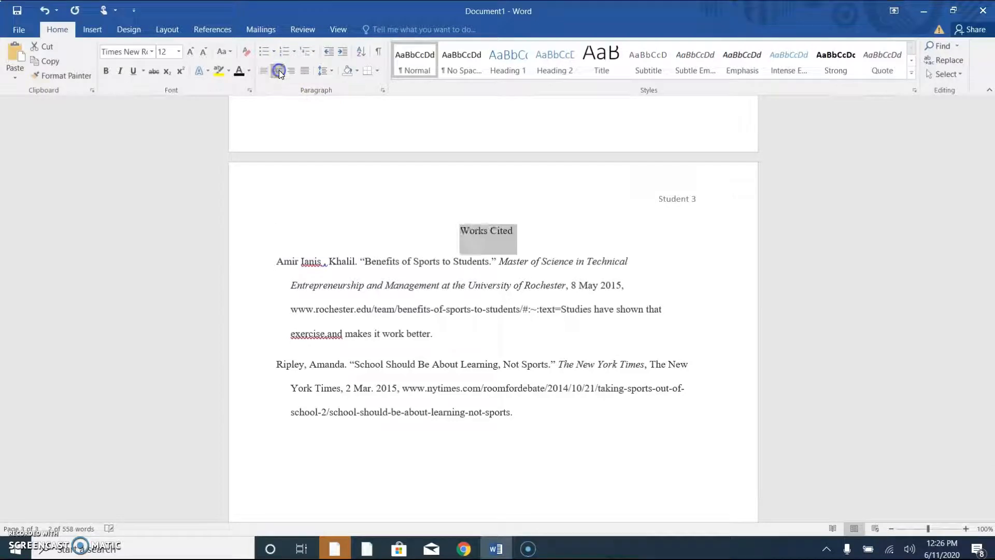
{"action": "left_click", "coordinate": [561, 229]}
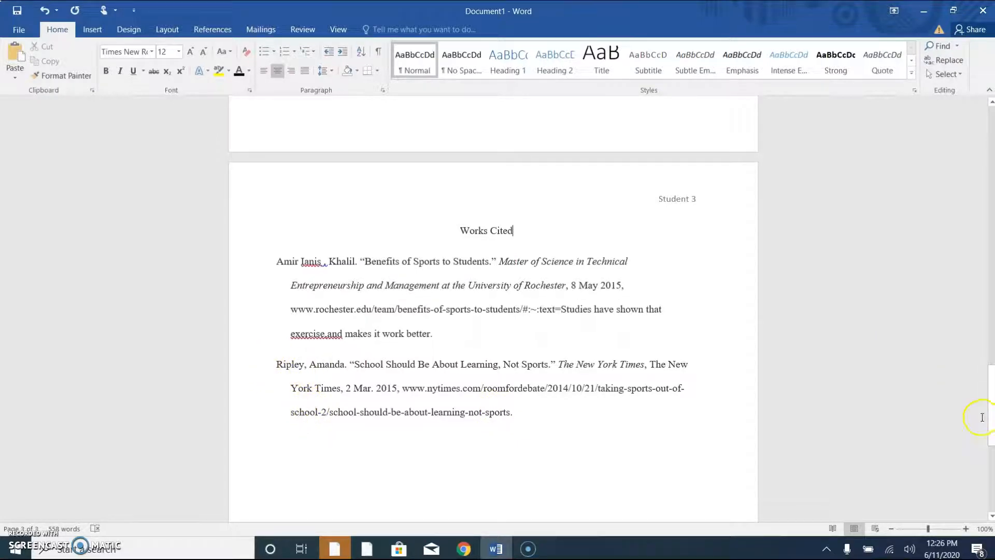
{"action": "left_click_drag", "start_coordinate": [993, 413], "coordinate": [993, 152]}
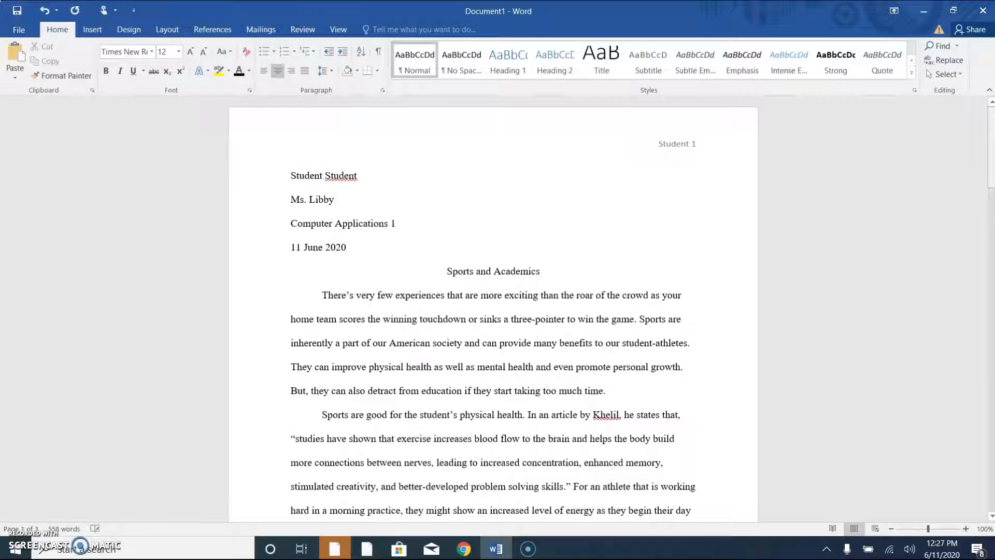